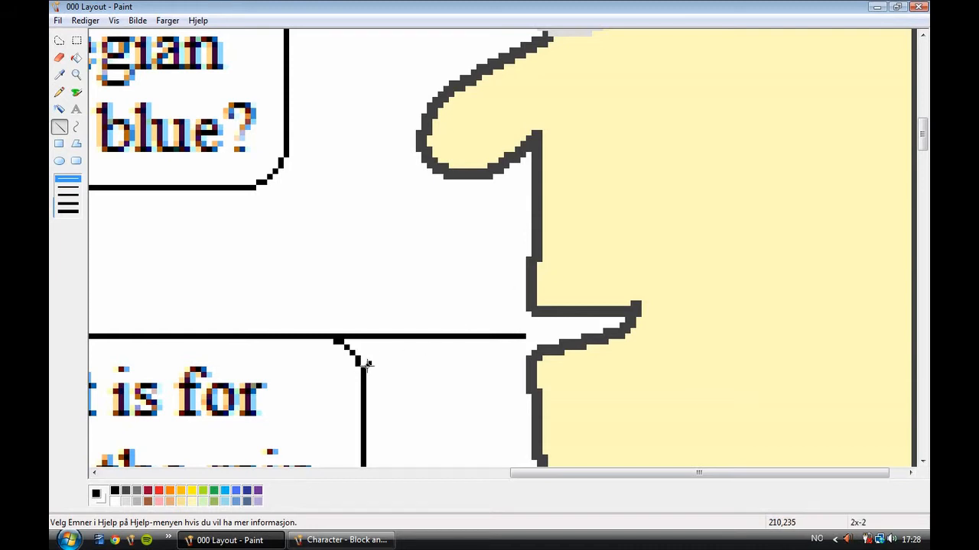
Step: Draw a slanted line from the "The blue part" bubble's upper corner toward the mouth, and erase the excess beyond the tail tip and the rounded corner
left_click_drag(379, 347, 521, 308)
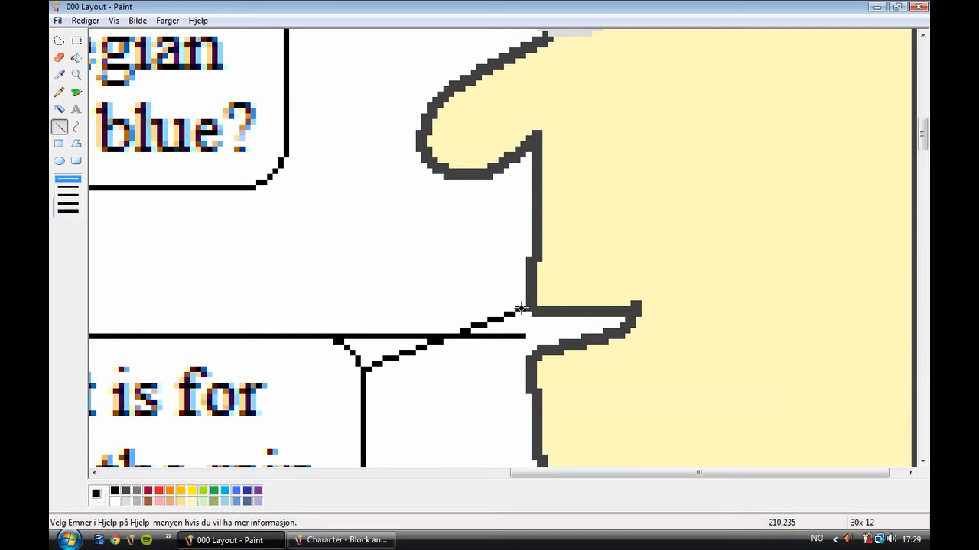
left_click_drag(521, 308, 522, 309)
left_click_drag(462, 334, 520, 309)
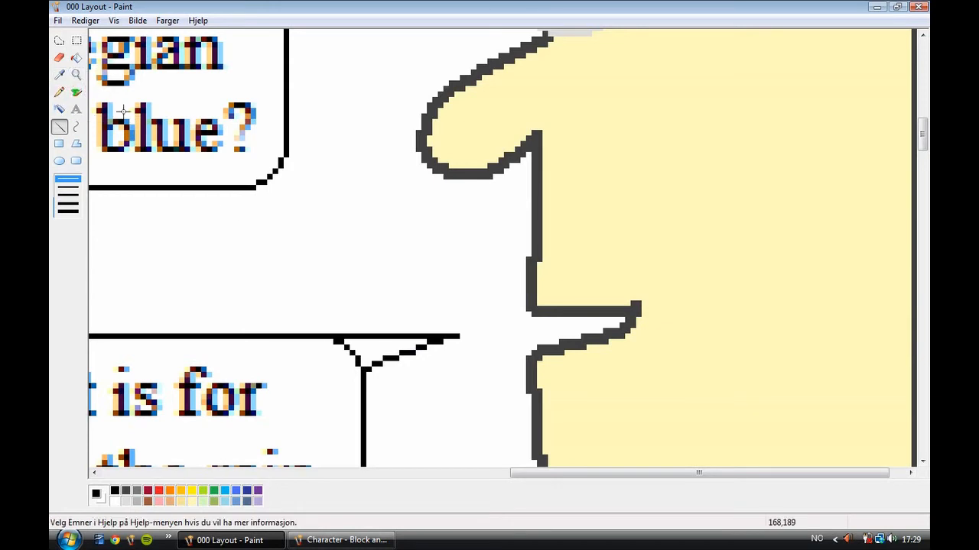
left_click(59, 57)
left_click_drag(335, 358, 338, 360)
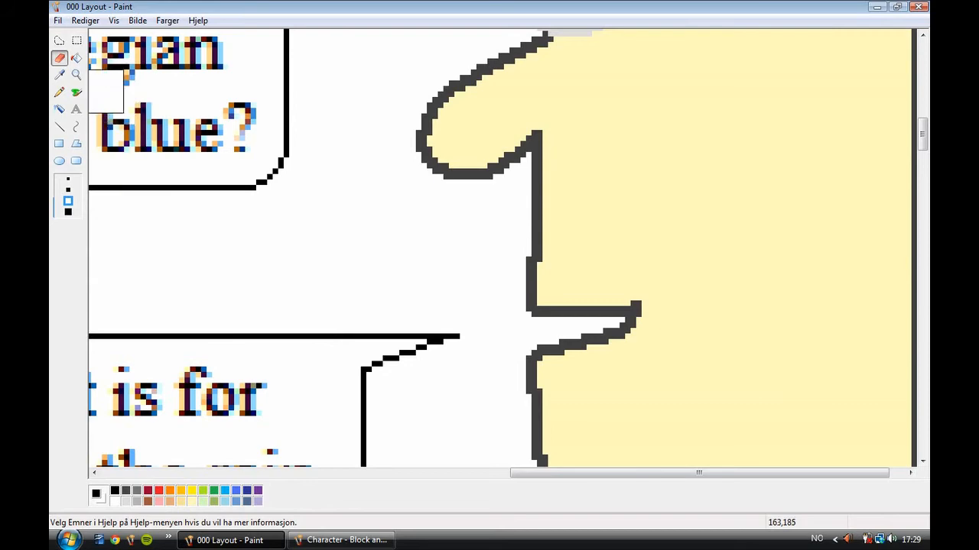
Step: Connect the two speech bubbles in the first panel with a narrow vertical channel of two thin black lines, open at both ends
left_click(75, 74)
left_click(192, 135)
left_click(343, 201)
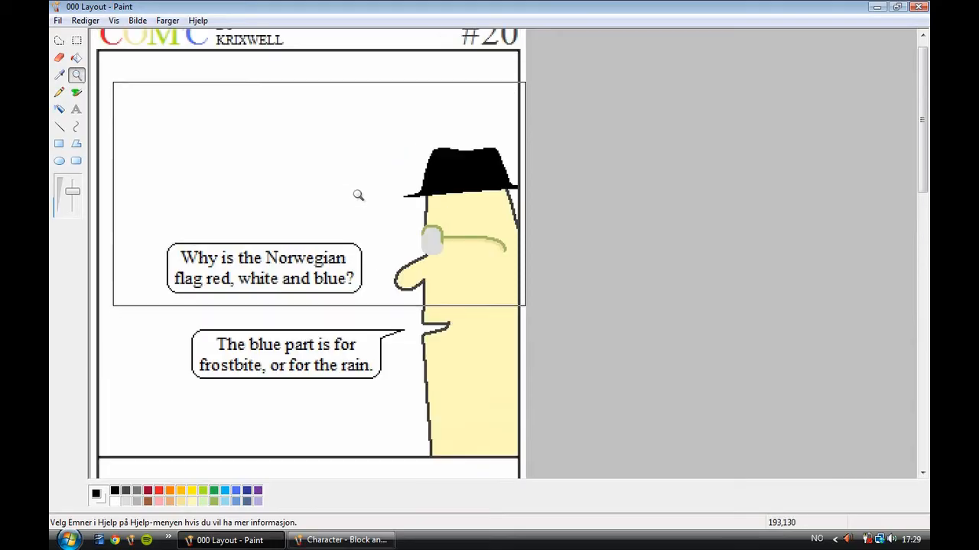
left_click(377, 301)
left_click(420, 229)
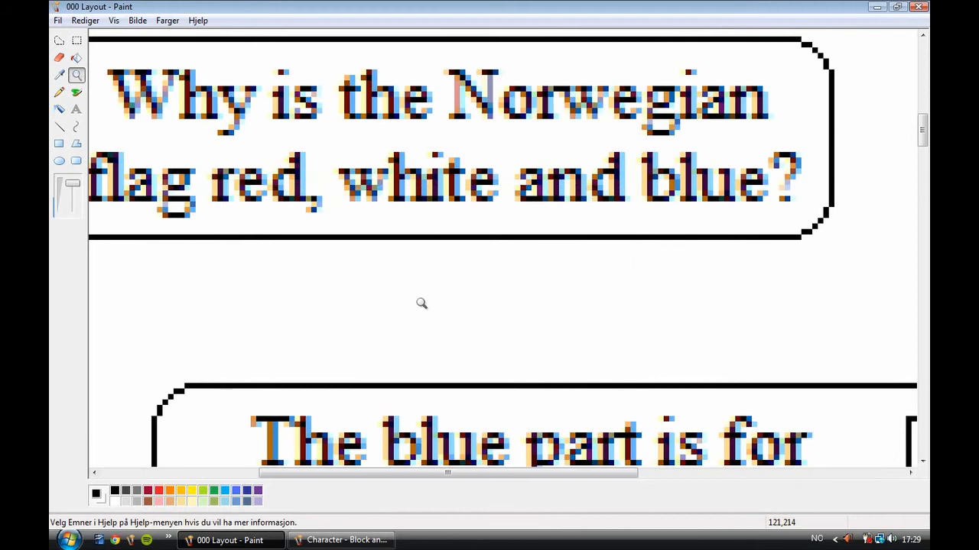
left_click(60, 127)
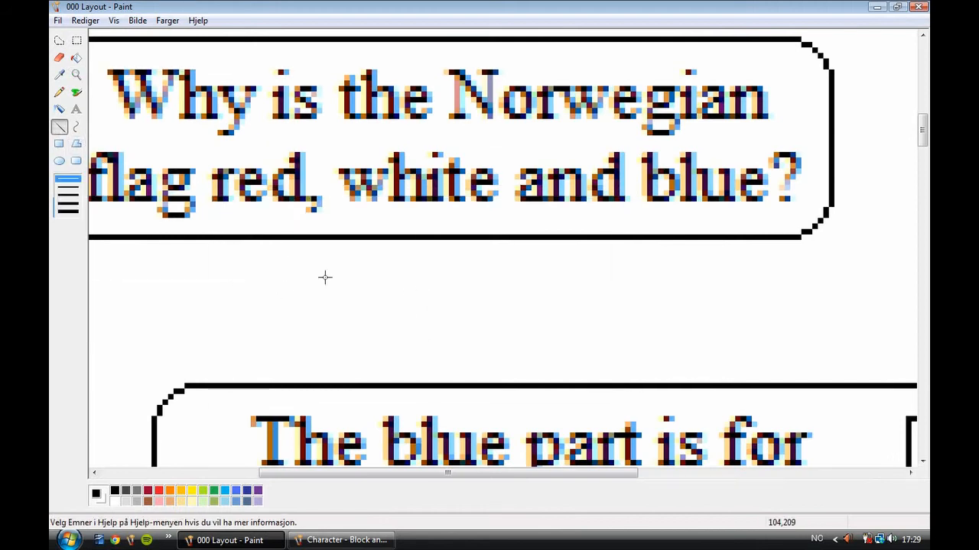
left_click_drag(390, 240, 390, 384)
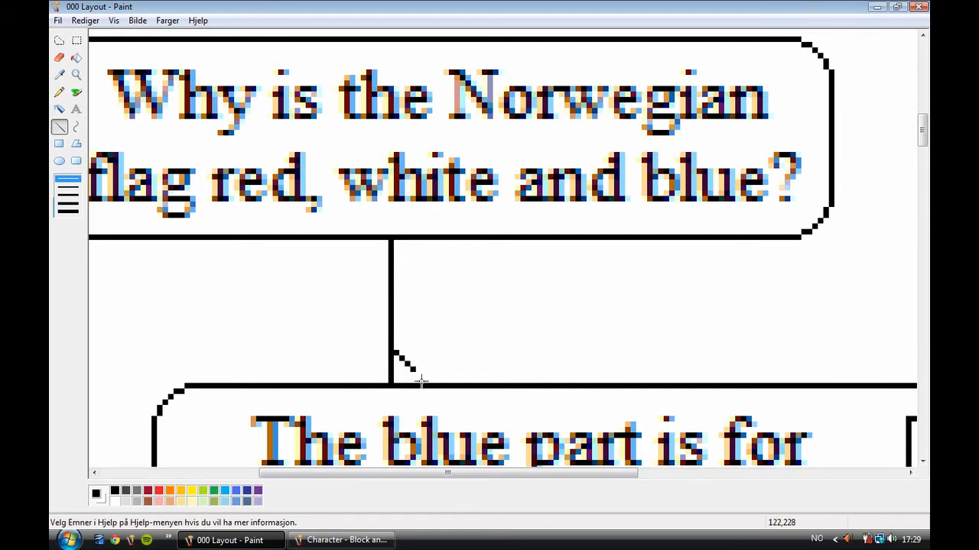
left_click_drag(417, 380, 418, 243)
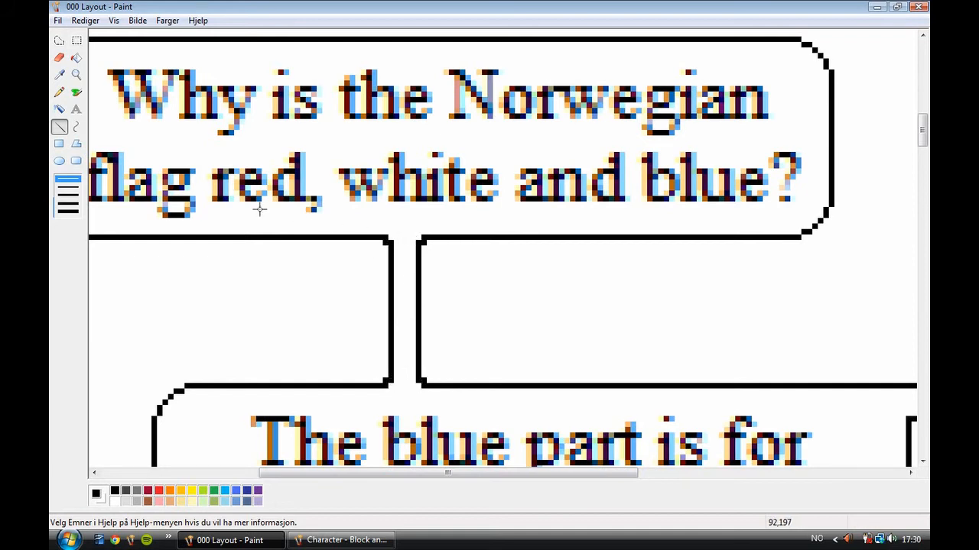
Step: Draw a horizontal and a slanted thin line from the "The white part" bubble's lower corner toward the second character's mouth
left_click(77, 75)
right_click(158, 103)
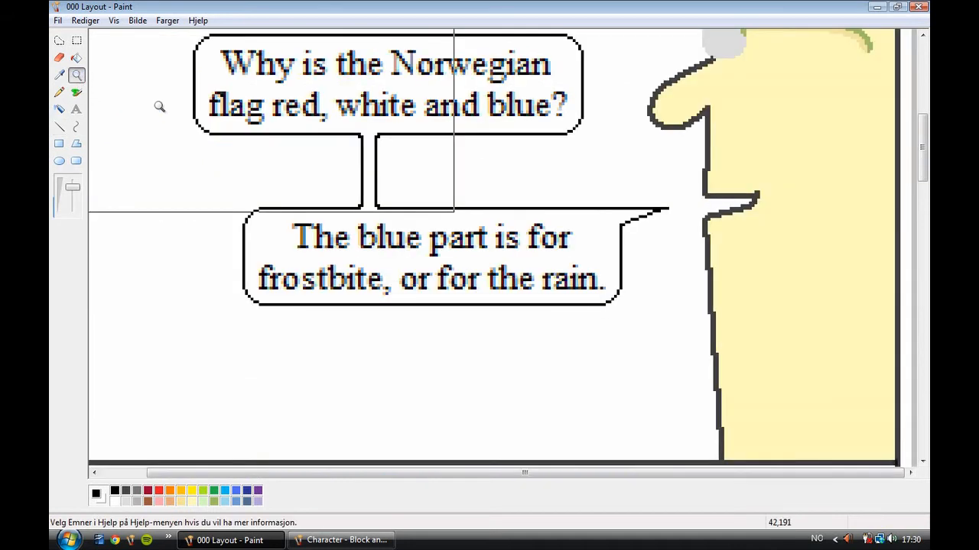
right_click(260, 173)
scroll(237, 145, "up", 4)
right_click(284, 251)
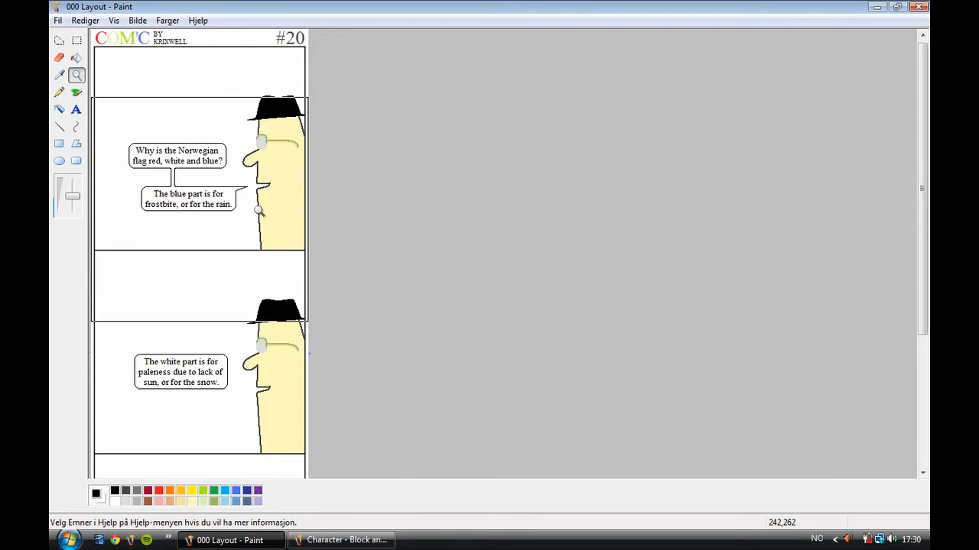
scroll(260, 218, "down", 3)
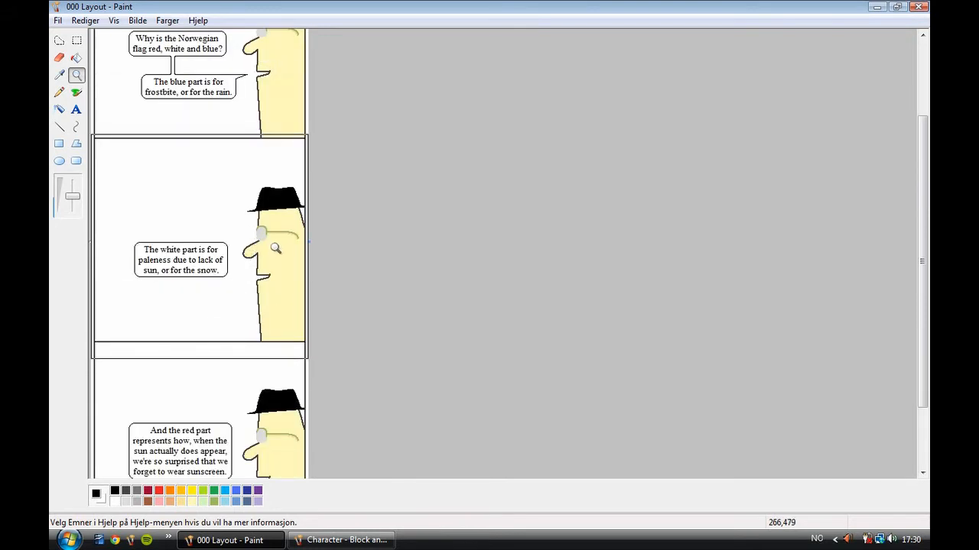
left_click(275, 249)
left_click(395, 263)
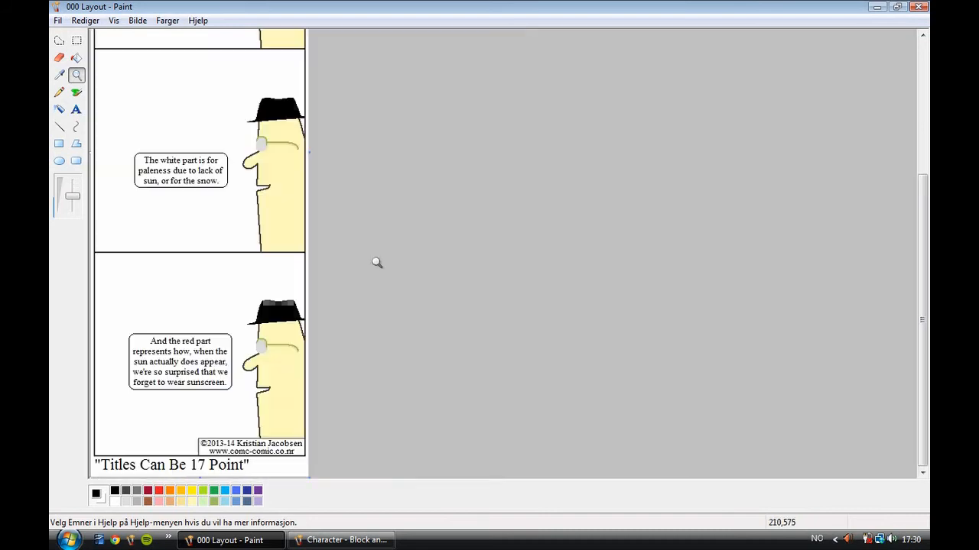
right_click(378, 269)
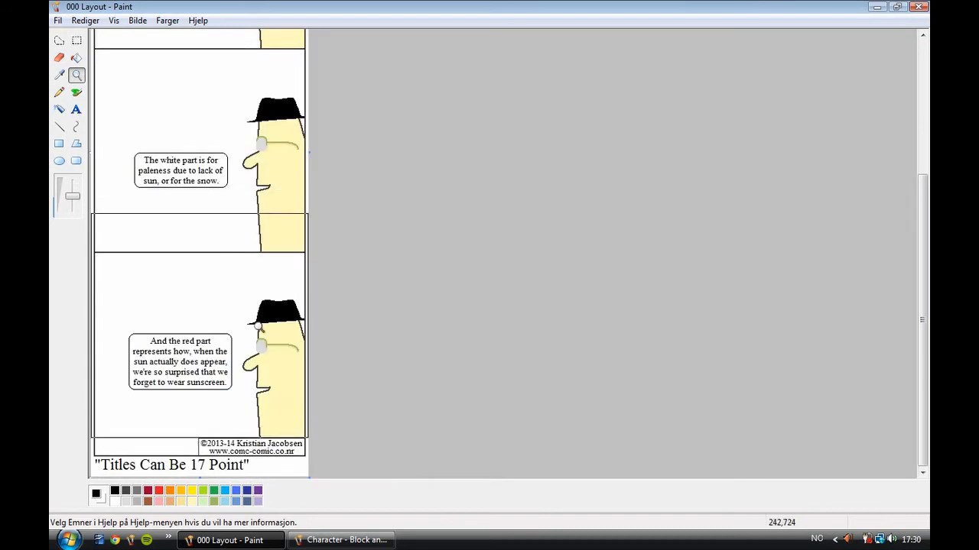
left_click(284, 195)
left_click(383, 201)
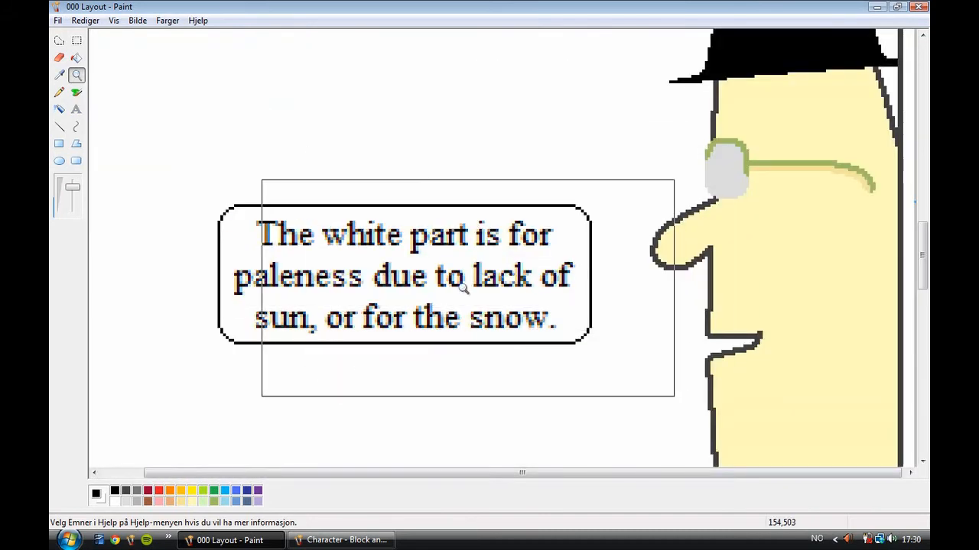
left_click(571, 325)
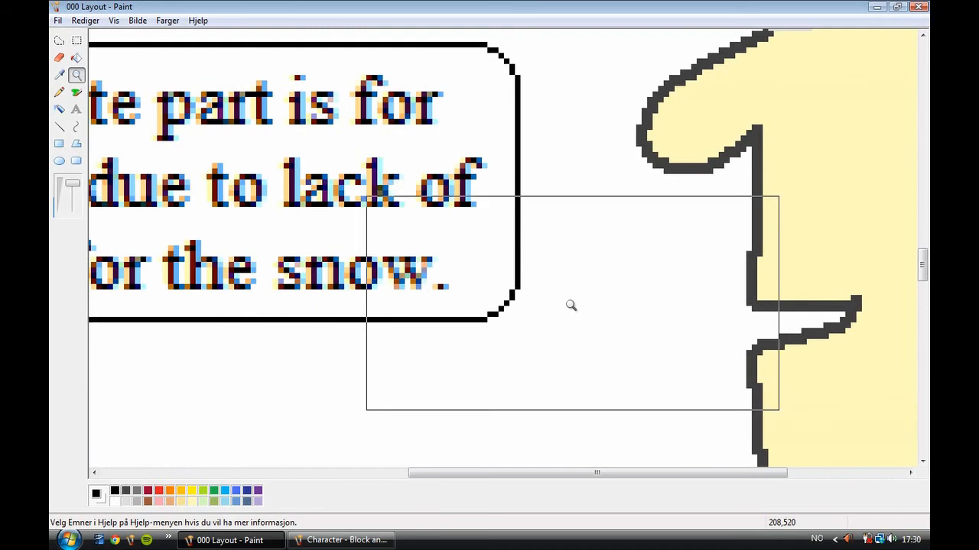
left_click(59, 127)
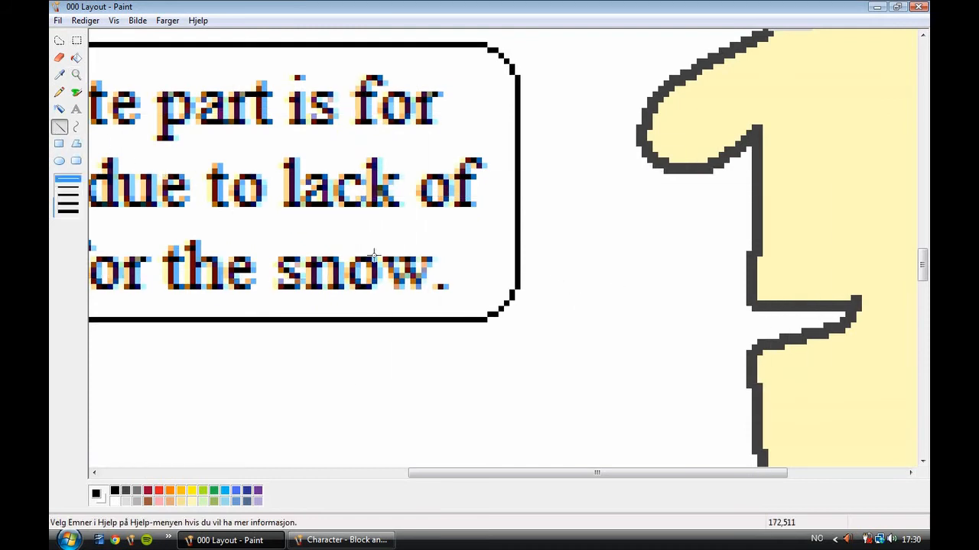
left_click_drag(485, 320, 739, 319)
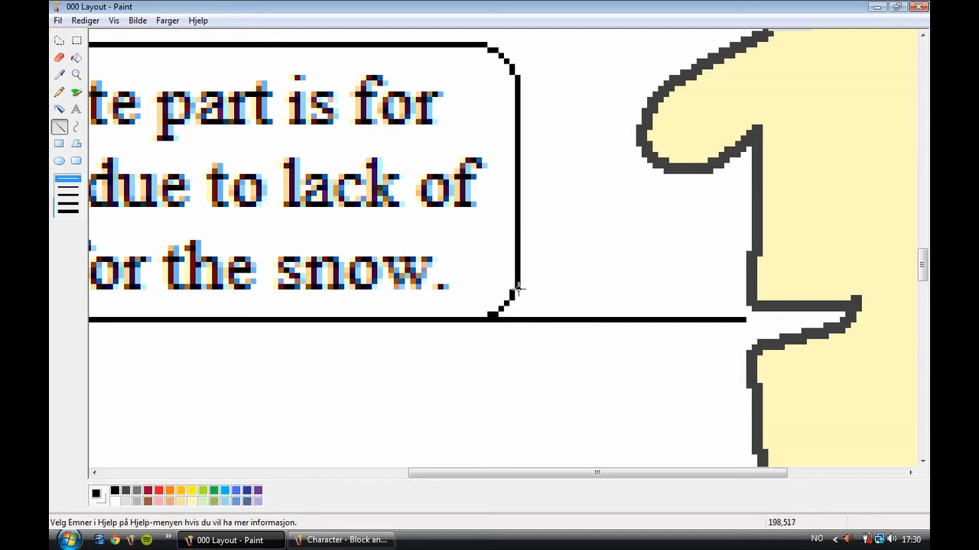
left_click_drag(517, 288, 740, 350)
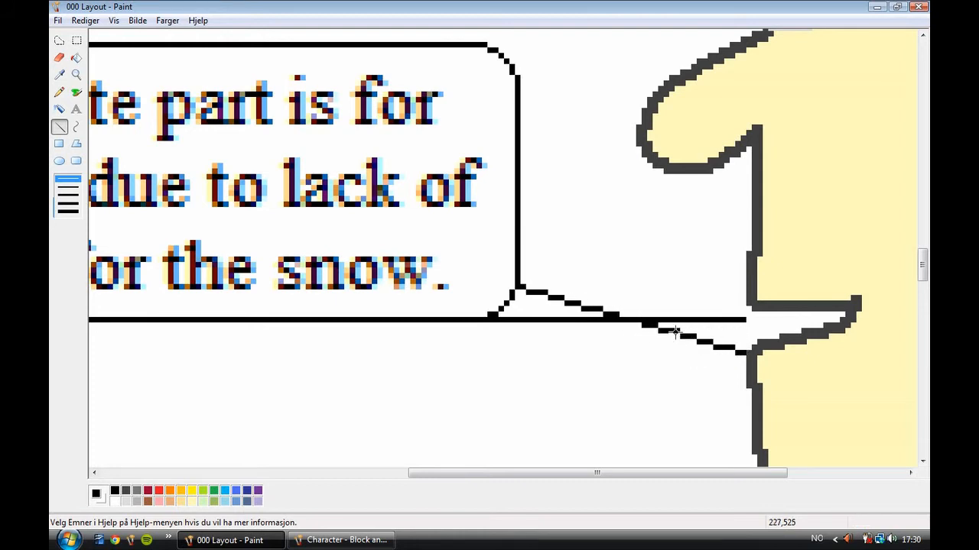
Step: Erase the line ends beyond the crossing point and the rounded corner inside the tail of the "The white part" bubble
left_click(59, 58)
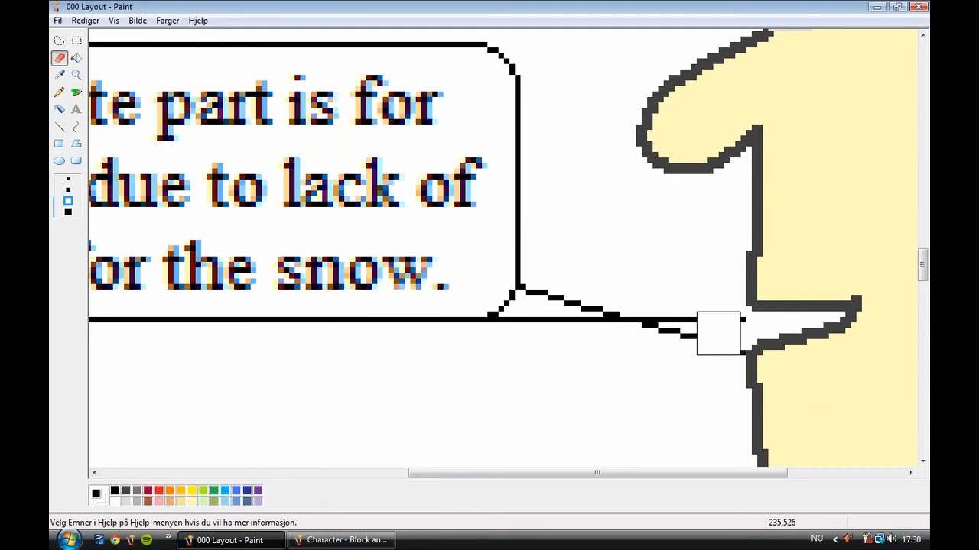
left_click_drag(723, 334, 662, 332)
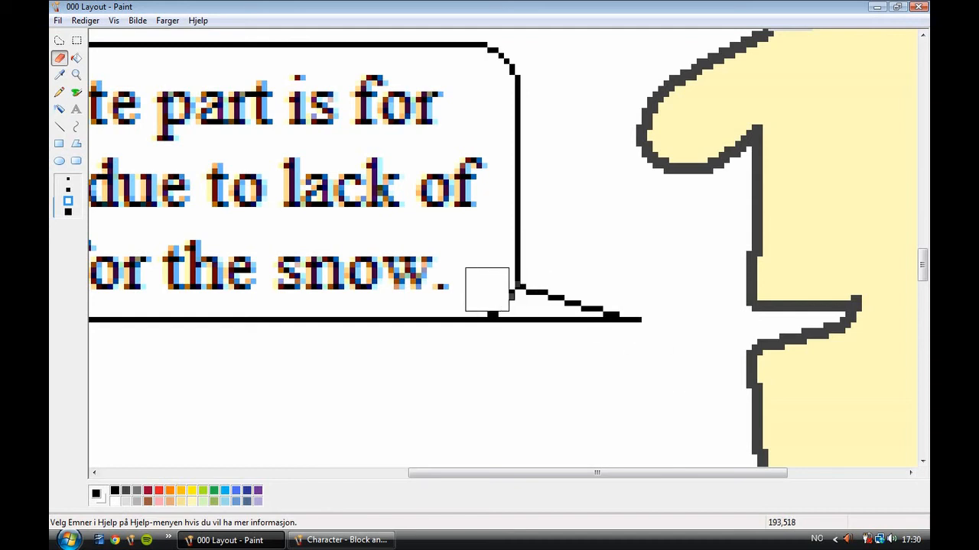
left_click(658, 339)
Step: Select the "The white part" bubble together with its tail and nudge it slightly upward
left_click(77, 78)
right_click(197, 126)
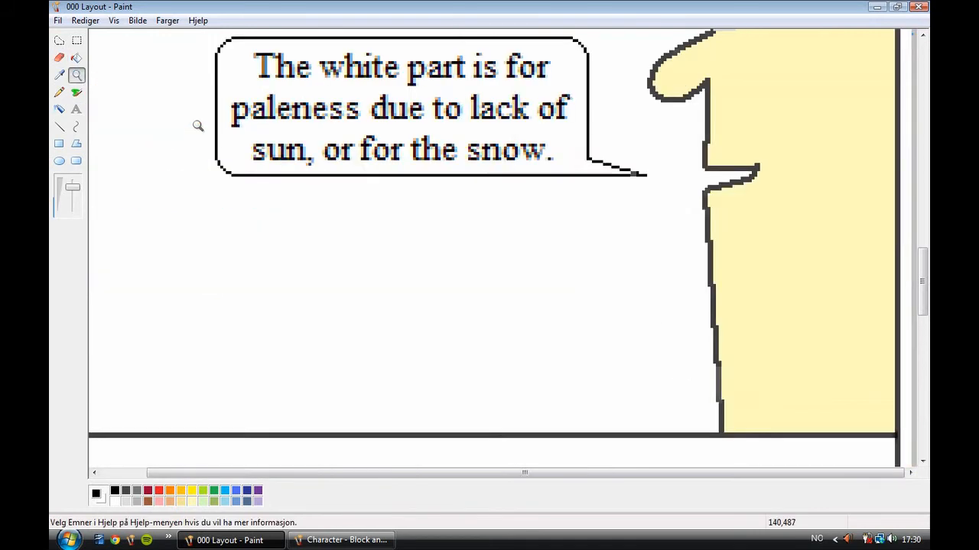
right_click(199, 128)
scroll(294, 184, "up", 2)
right_click(323, 256)
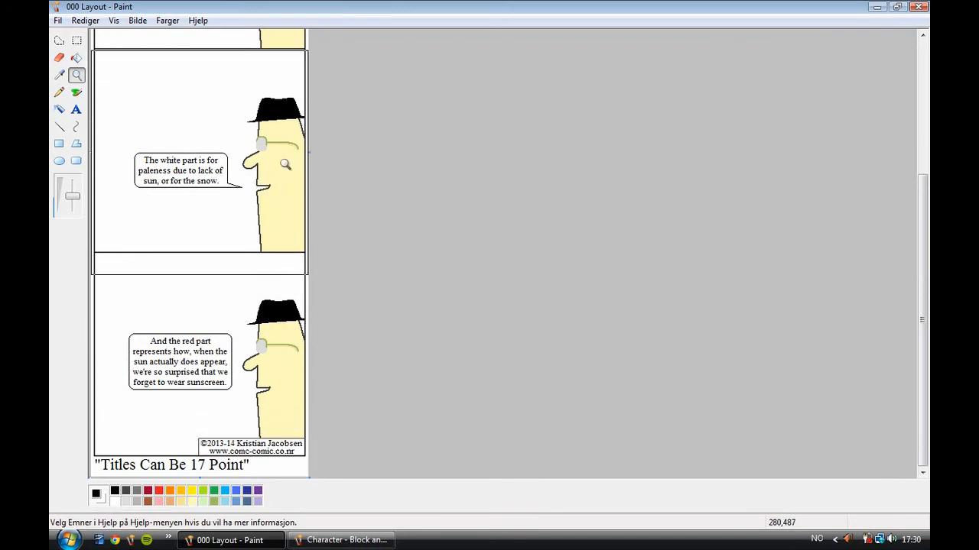
left_click(261, 201)
left_click(413, 267)
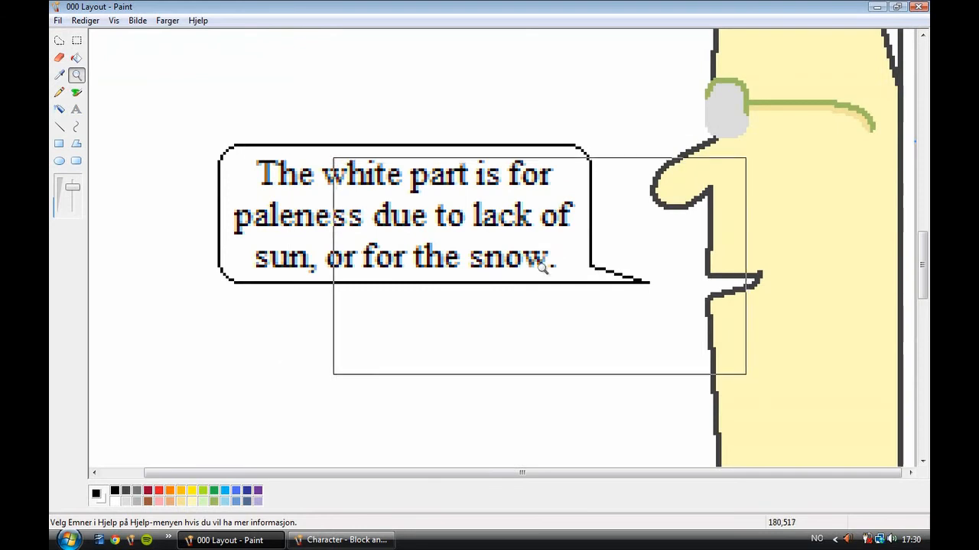
left_click(77, 41)
left_click_drag(212, 141, 631, 278)
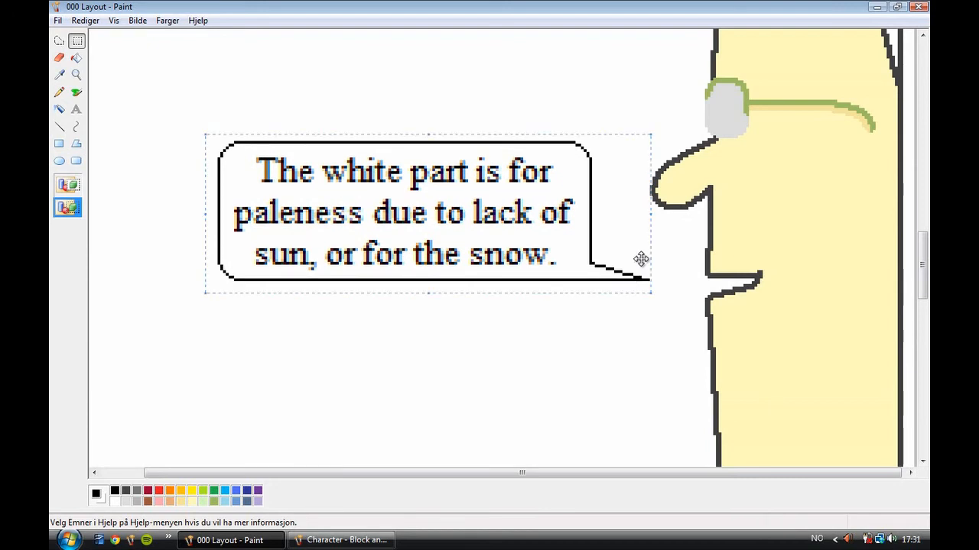
Step: Examine the bubbles and tails in the first two panels, both in full view and close up
left_click(77, 75)
right_click(286, 132)
right_click(283, 136)
scroll(233, 191, "up", 3)
left_click(233, 287)
right_click(236, 279)
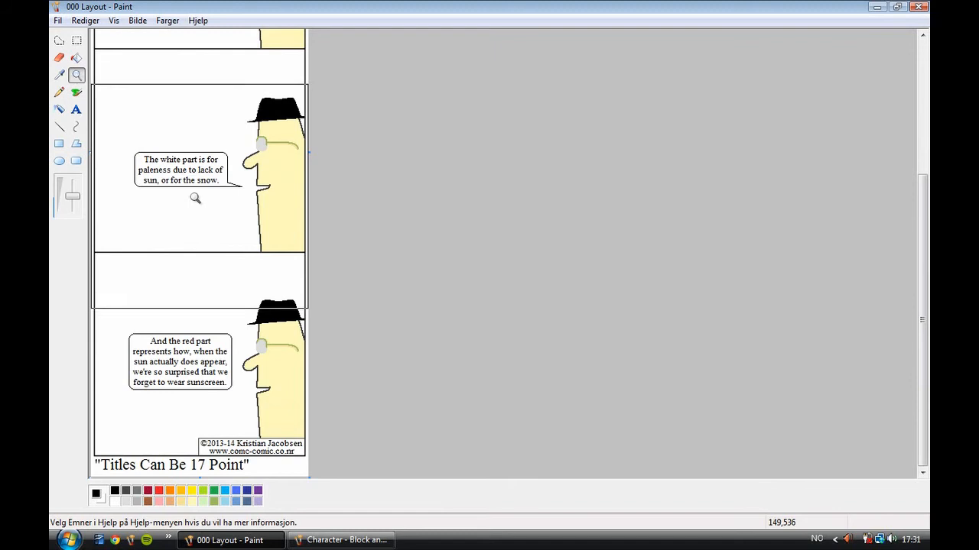
scroll(212, 223, "up", 5)
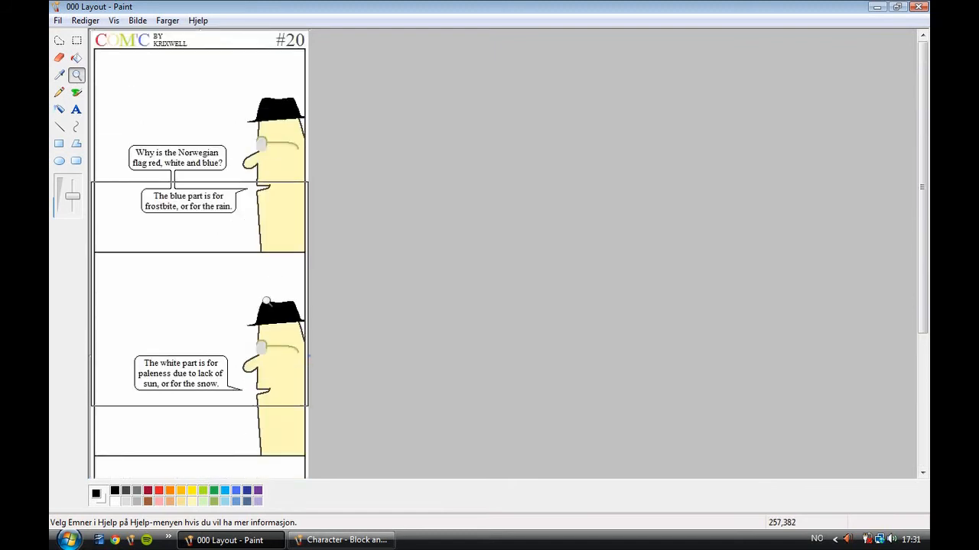
left_click(254, 454)
scroll(640, 192, "up", 3)
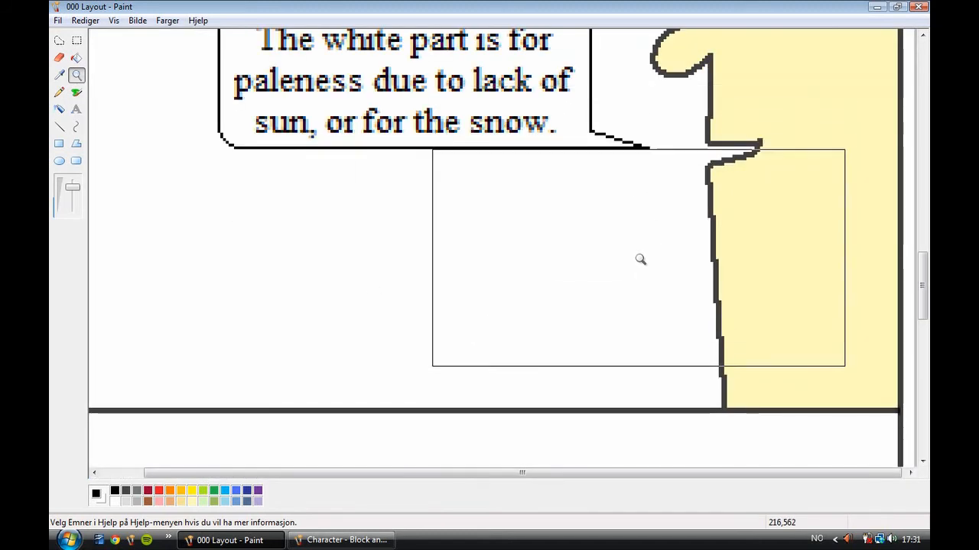
right_click(399, 258)
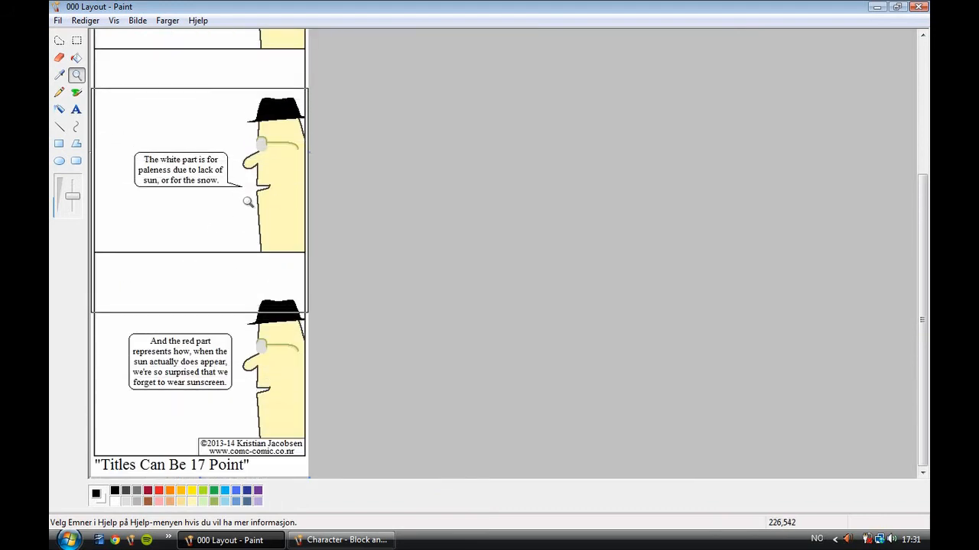
Step: Draw a horizontal and a slanted thin line from the "And the red part" bubble's lower corner toward the third character's mouth
left_click(206, 301)
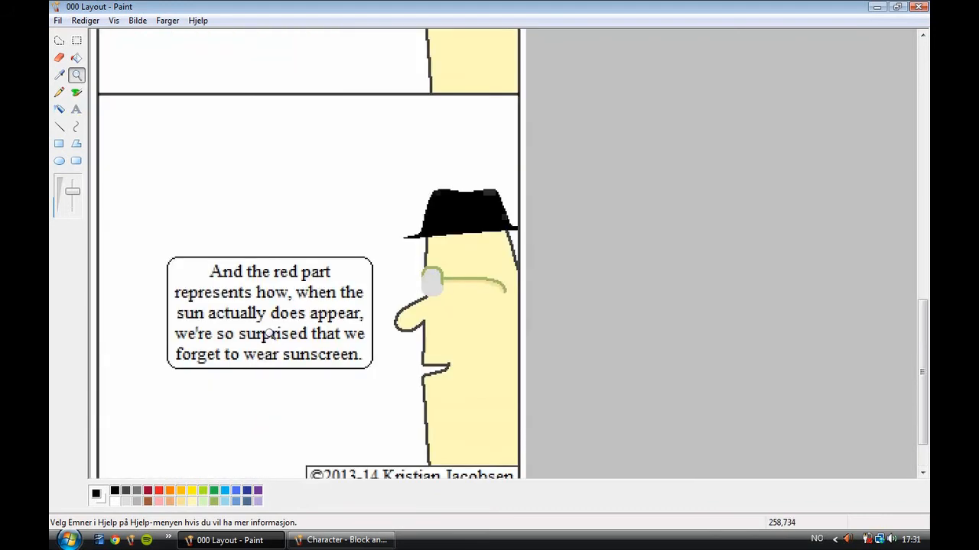
left_click(467, 342)
left_click(715, 279)
right_click(623, 255)
right_click(495, 267)
scroll(494, 306, "up", 3)
scroll(494, 306, "down", 3)
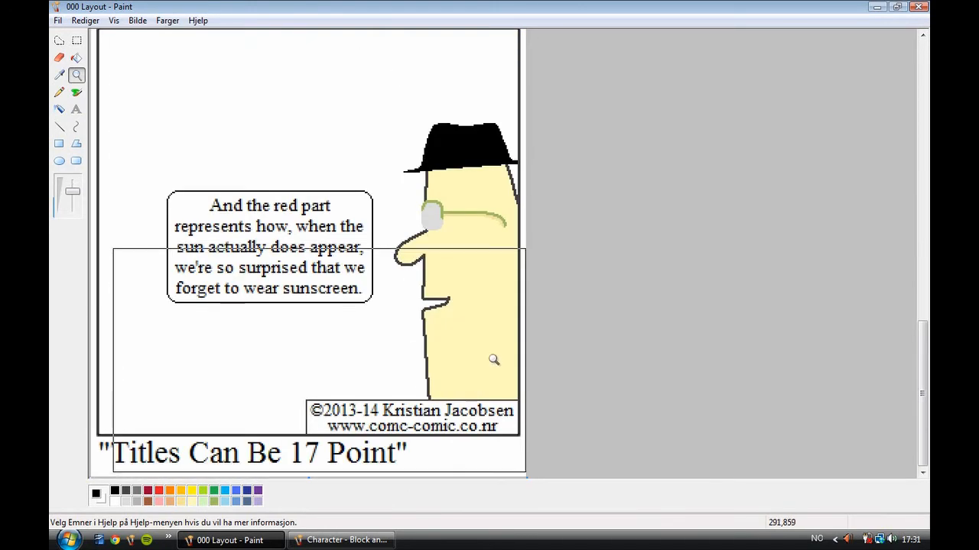
left_click(534, 296)
left_click(534, 295)
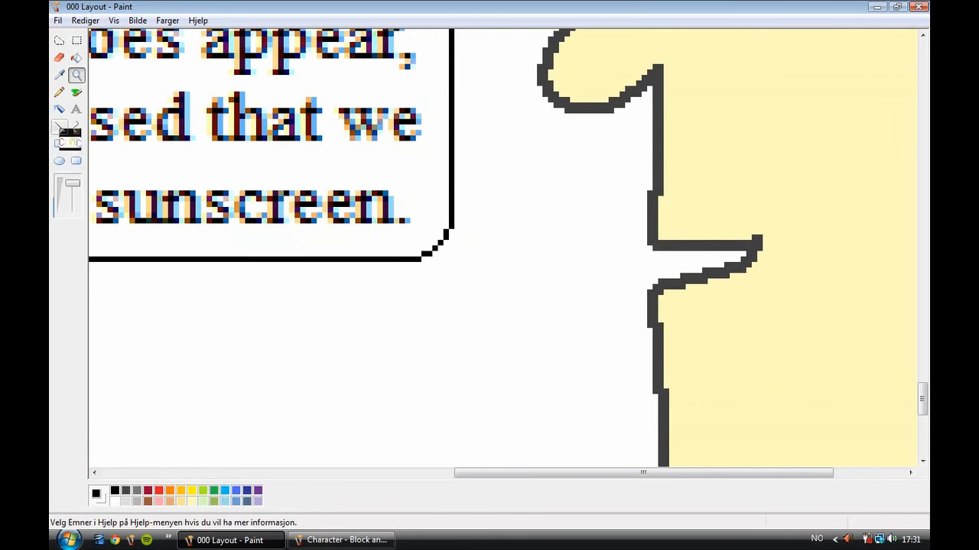
left_click(59, 126)
left_click_drag(419, 261, 646, 259)
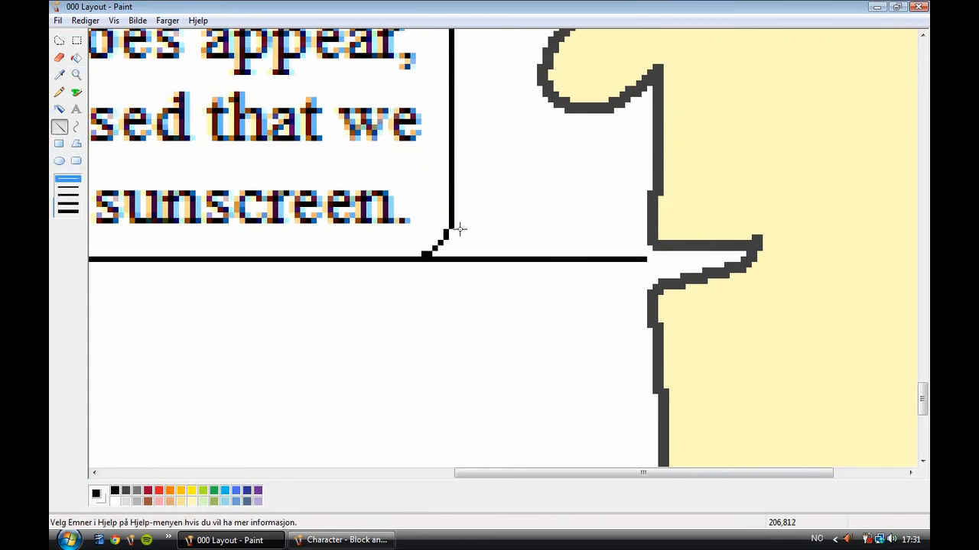
left_click_drag(468, 235, 649, 292)
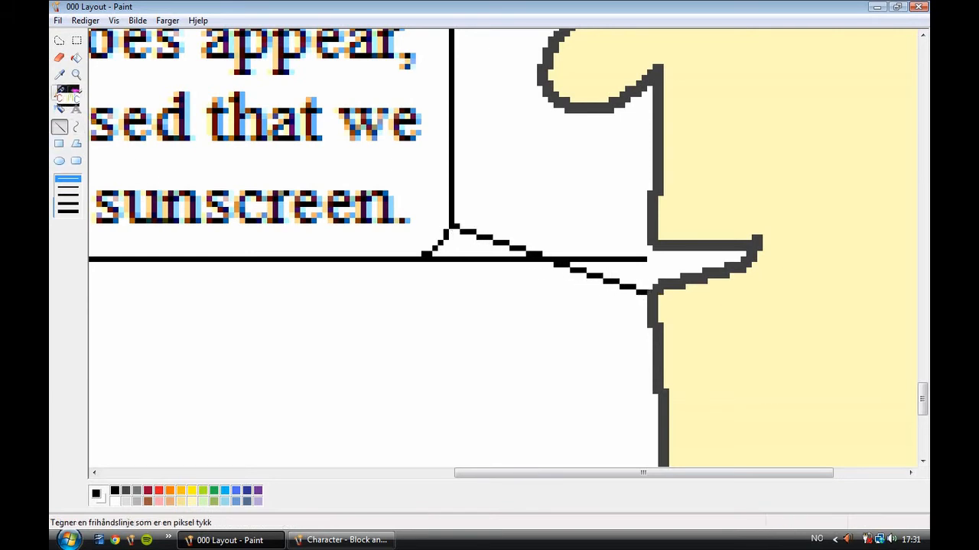
Step: Erase the line ends beyond the crossing point and the rounded corner inside the tail of the "And the red part" bubble
left_click(59, 58)
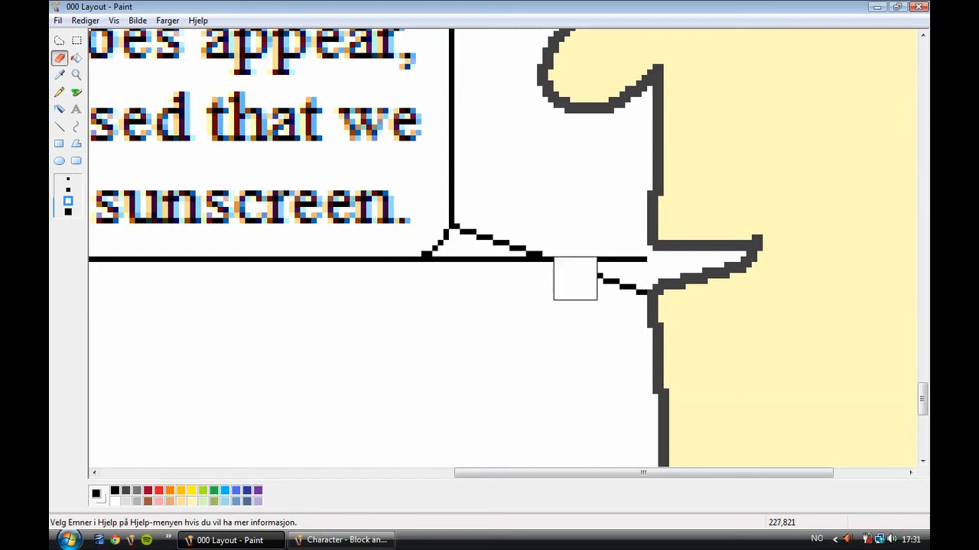
left_click_drag(575, 279, 624, 278)
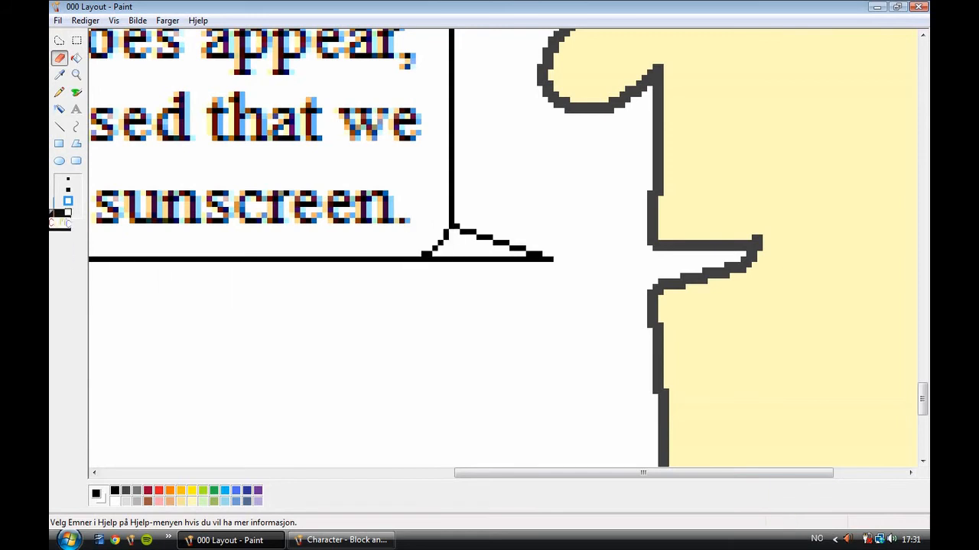
left_click(68, 189)
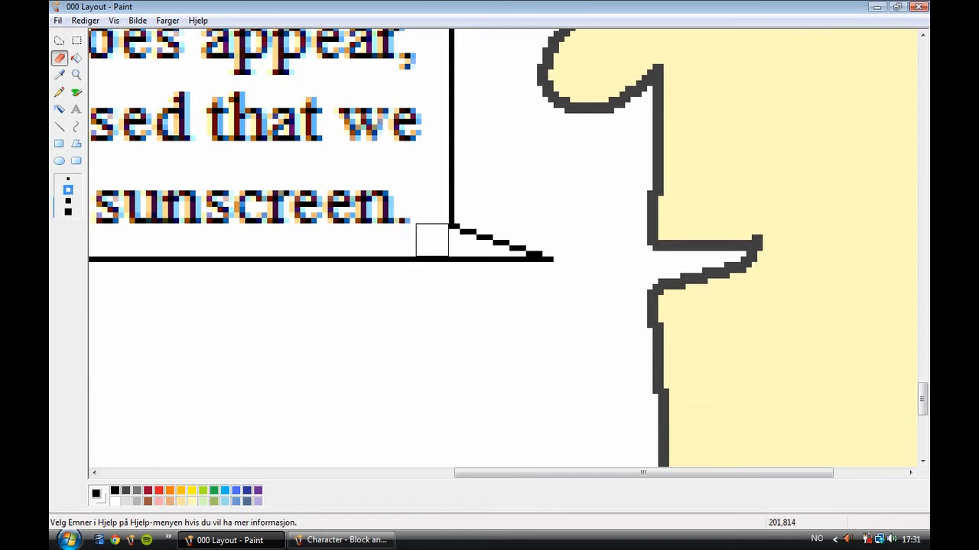
Step: Examine the "And the red part" bubble and its tail, both close up and together with the second panel
left_click(77, 74)
right_click(138, 166)
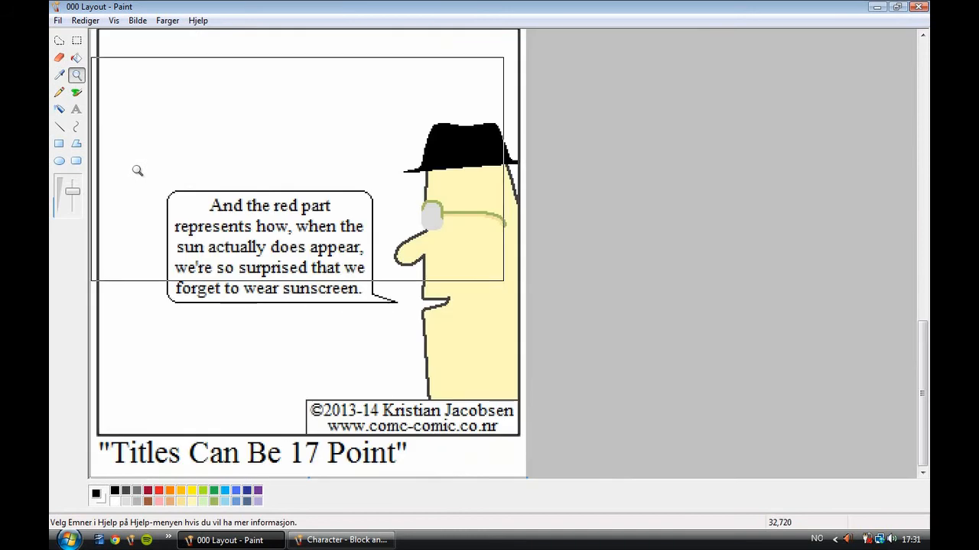
left_click(324, 273)
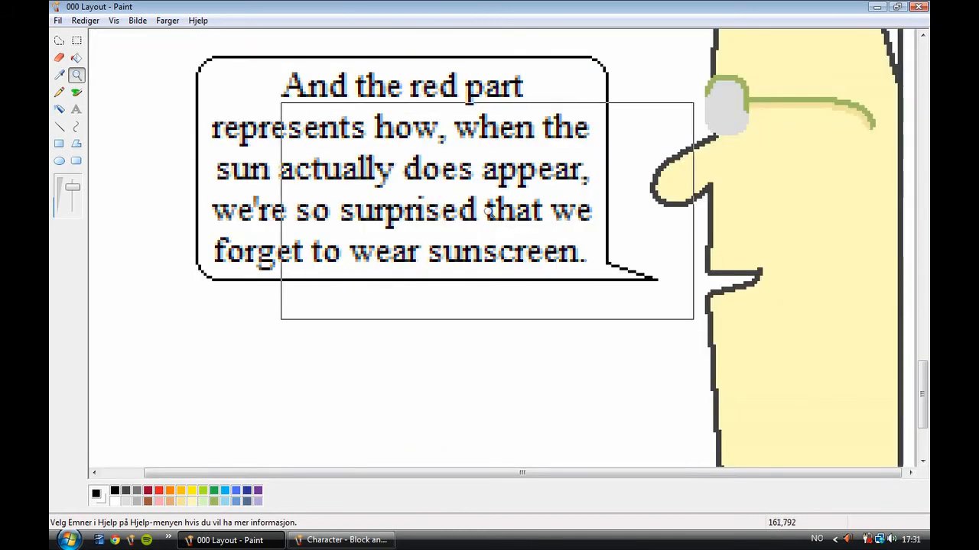
left_click(620, 242)
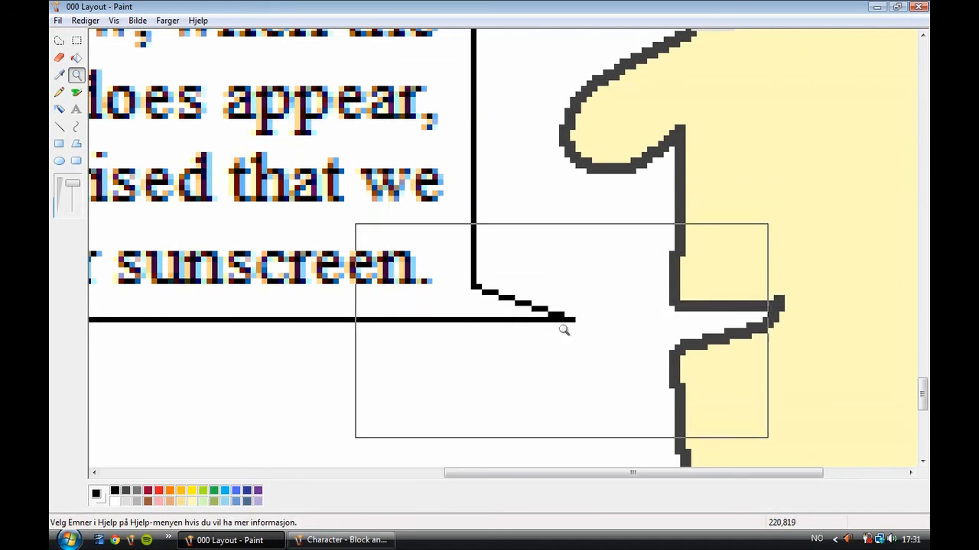
right_click(549, 399)
right_click(493, 337)
right_click(436, 276)
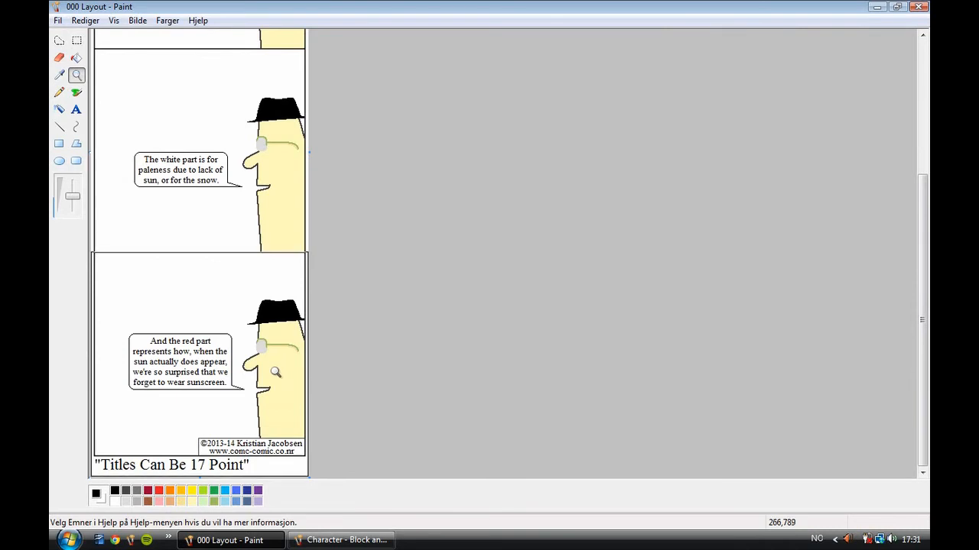
left_click(272, 387)
left_click(448, 265)
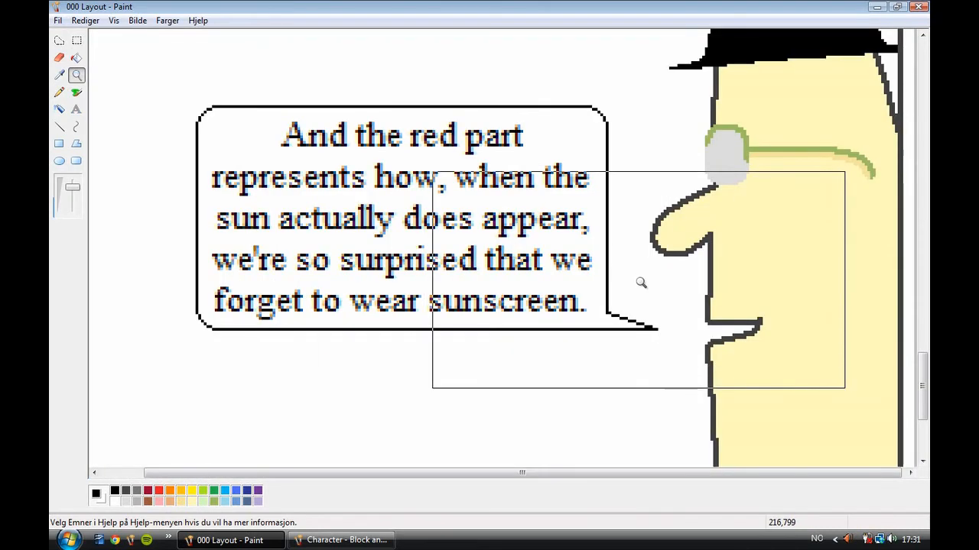
Step: Select the third character's nose and move it out of the way below the speech bubble's tail
left_click(76, 41)
left_click_drag(631, 176, 708, 260)
left_click_drag(695, 218, 632, 417)
Step: Nudge the "And the red part" bubble with its tail slightly upward and move the nose back onto the face
left_click_drag(182, 92, 671, 339)
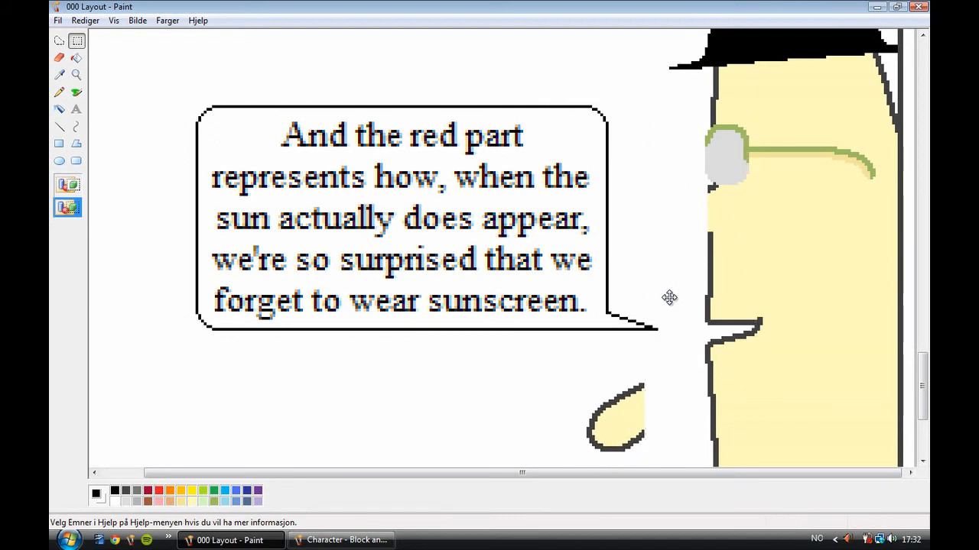
left_click_drag(669, 298, 669, 295)
left_click_drag(583, 371, 676, 259)
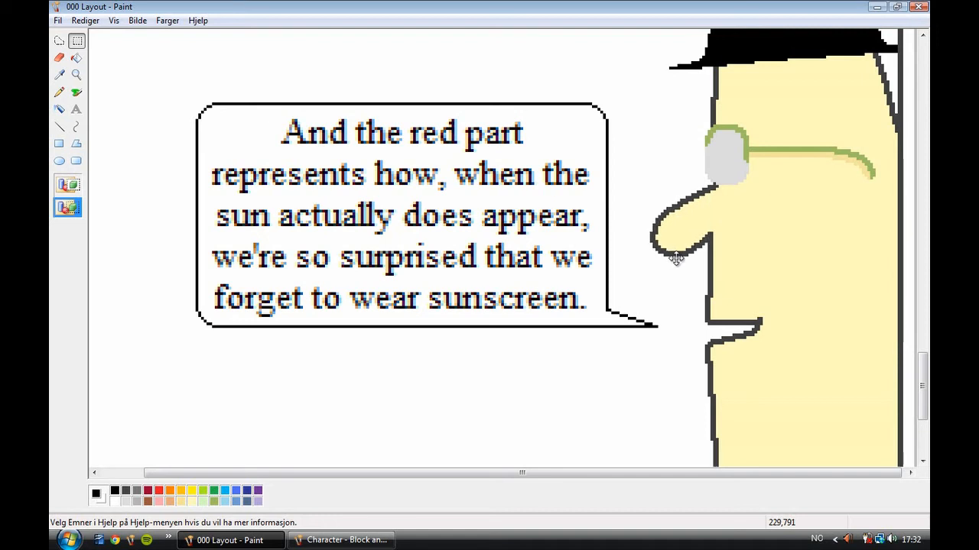
Step: Examine the speech bubbles and tails in all three panels, both in the full strip and enlarged
left_click(77, 74)
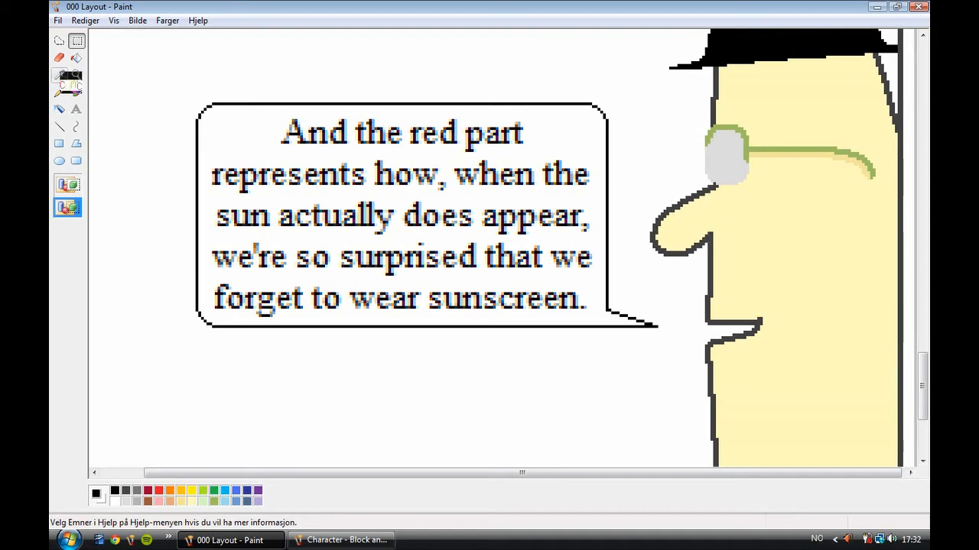
right_click(115, 96)
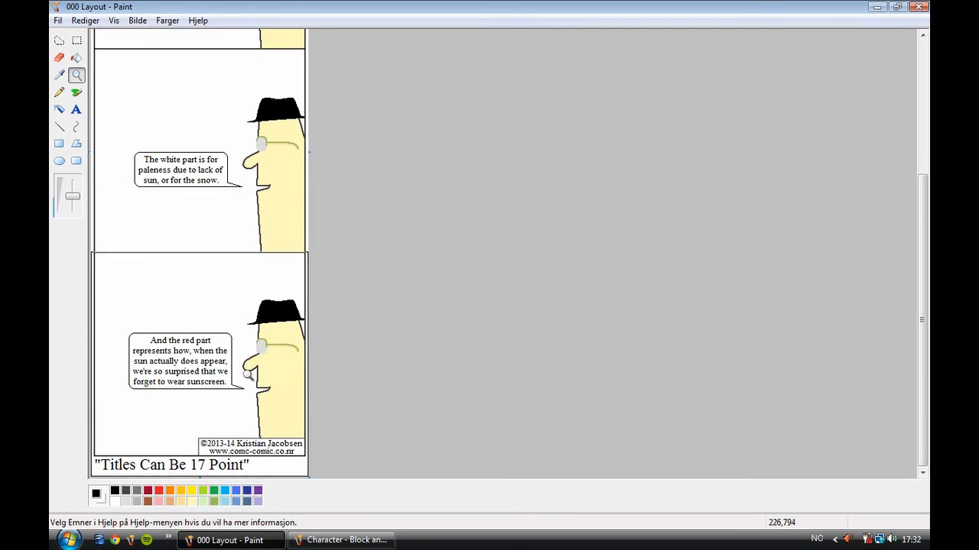
right_click(214, 160)
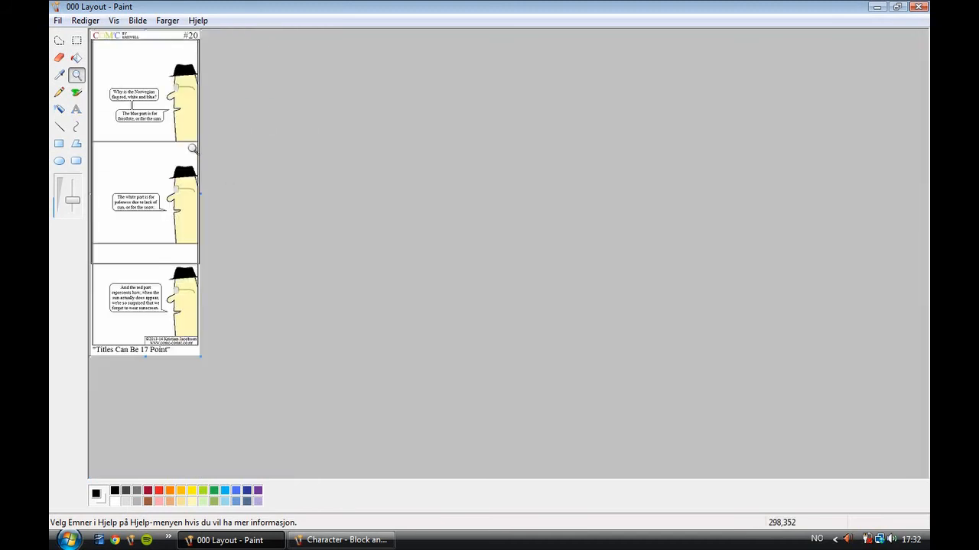
left_click(150, 112)
left_click(151, 112)
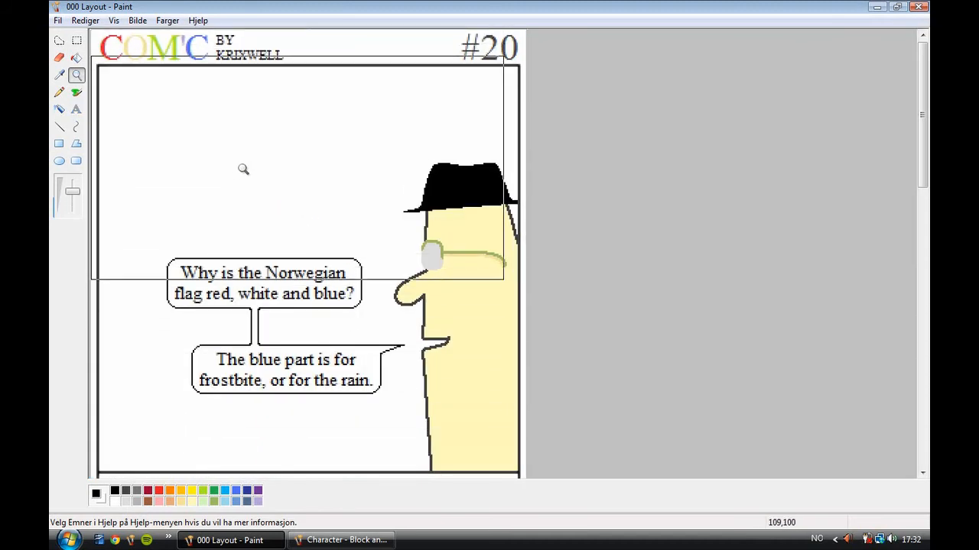
left_click(311, 184)
left_click(201, 133)
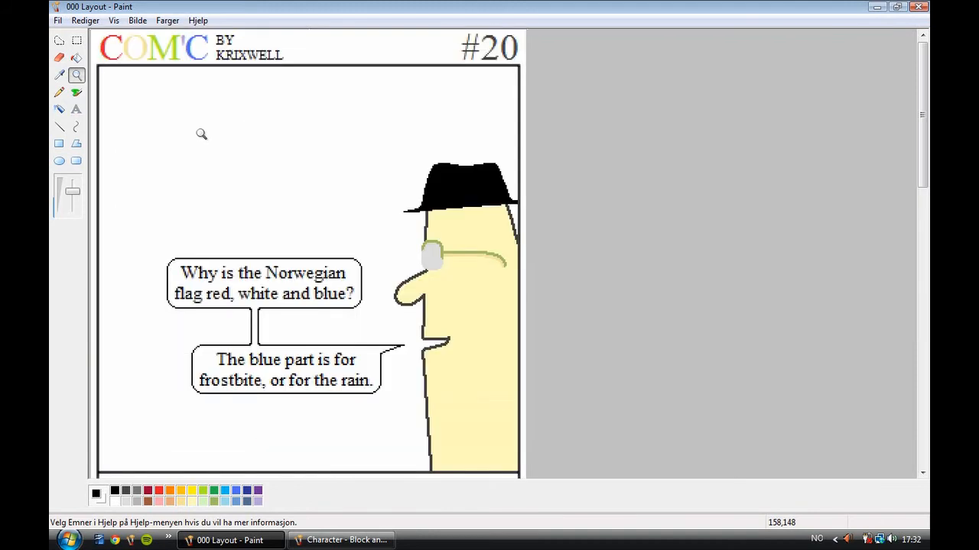
left_click(311, 183)
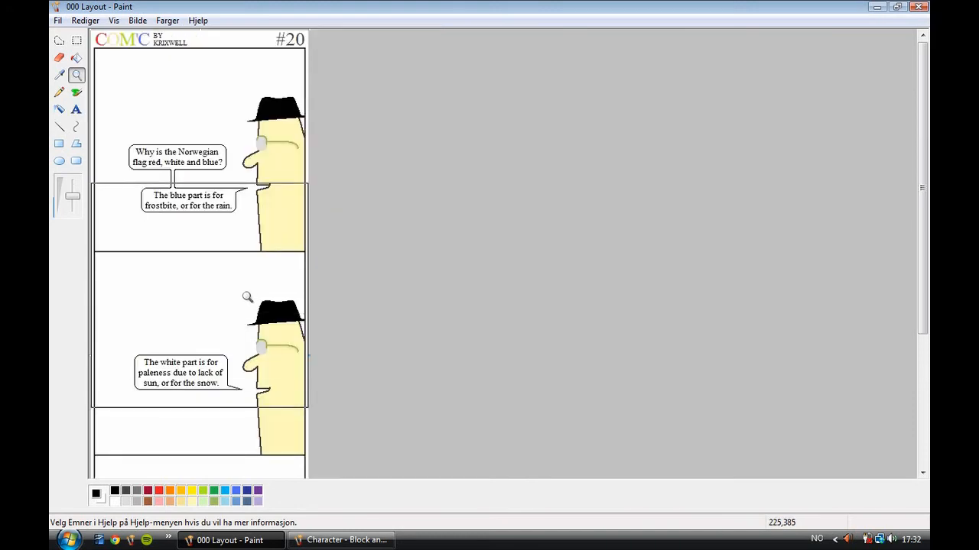
left_click(196, 324)
left_click(204, 383)
left_click(181, 327)
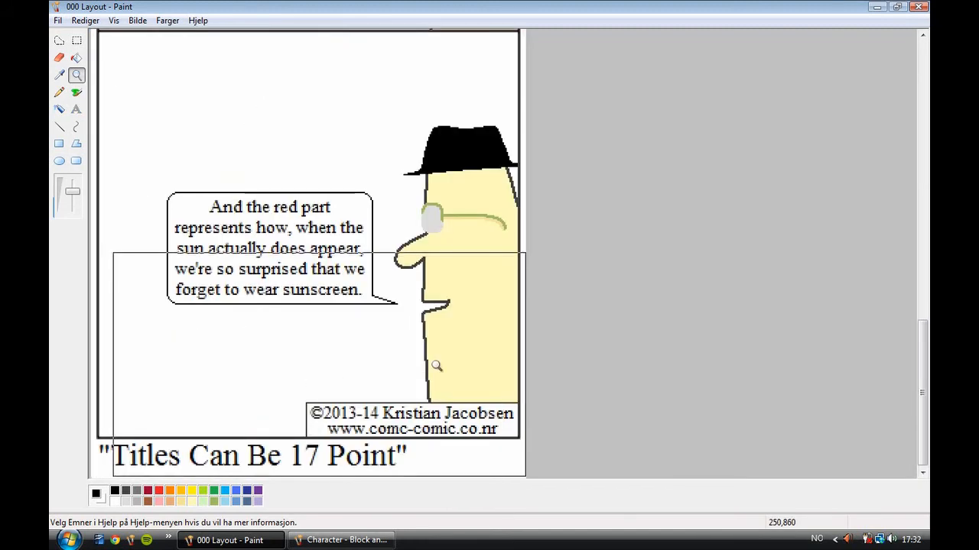
left_click(381, 268)
scroll(215, 223, "up", 5)
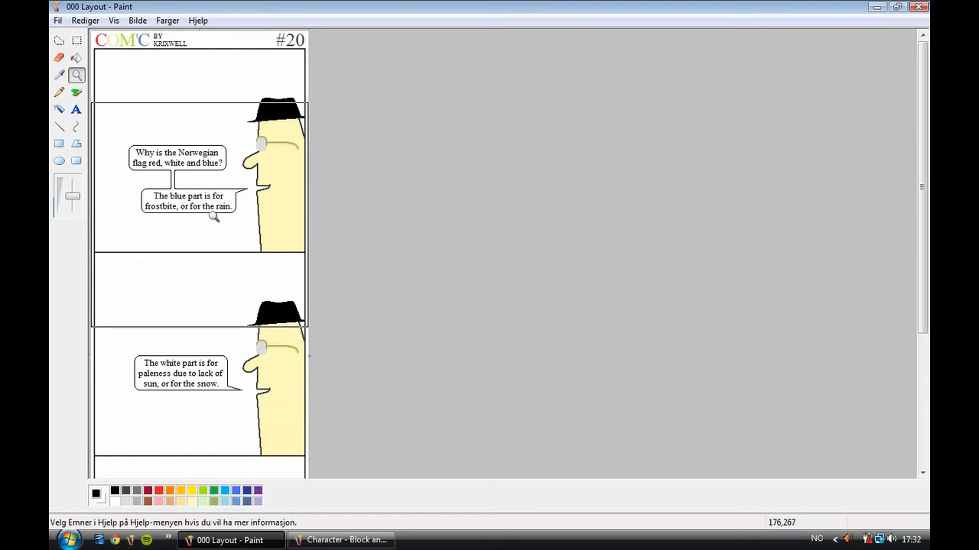
Step: Fill the white backgrounds of all three comic panels with light purple
left_click(76, 57)
left_click(257, 501)
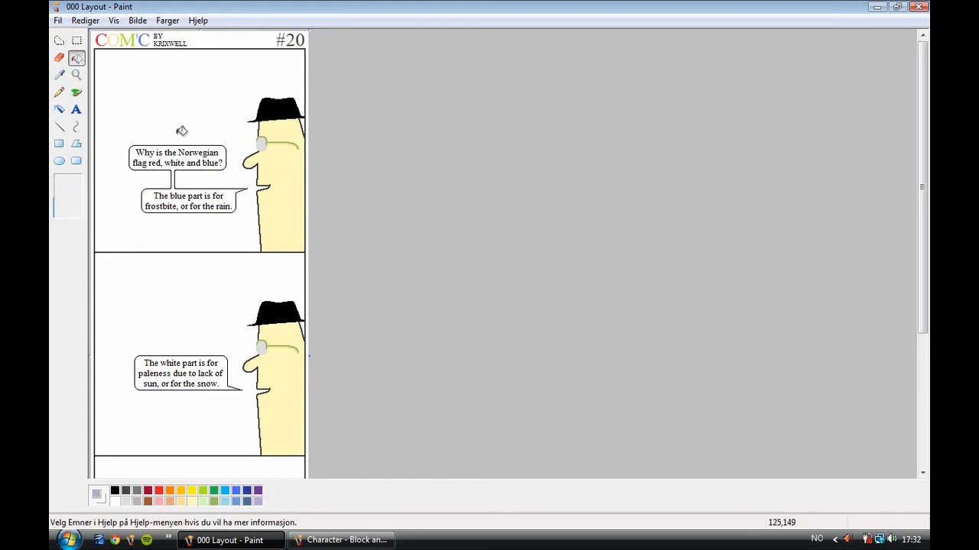
left_click(179, 107)
left_click(247, 307)
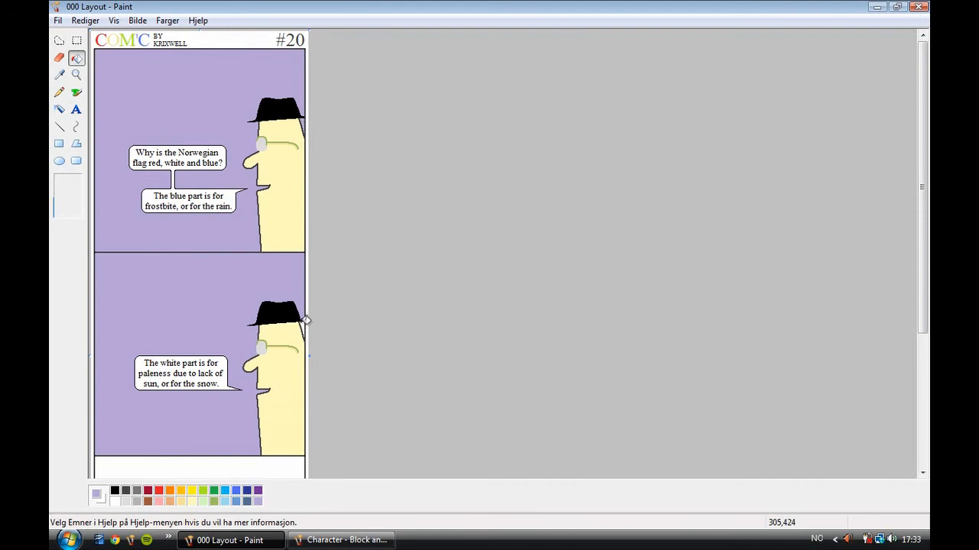
scroll(306, 321, "down", 5)
left_click(195, 284)
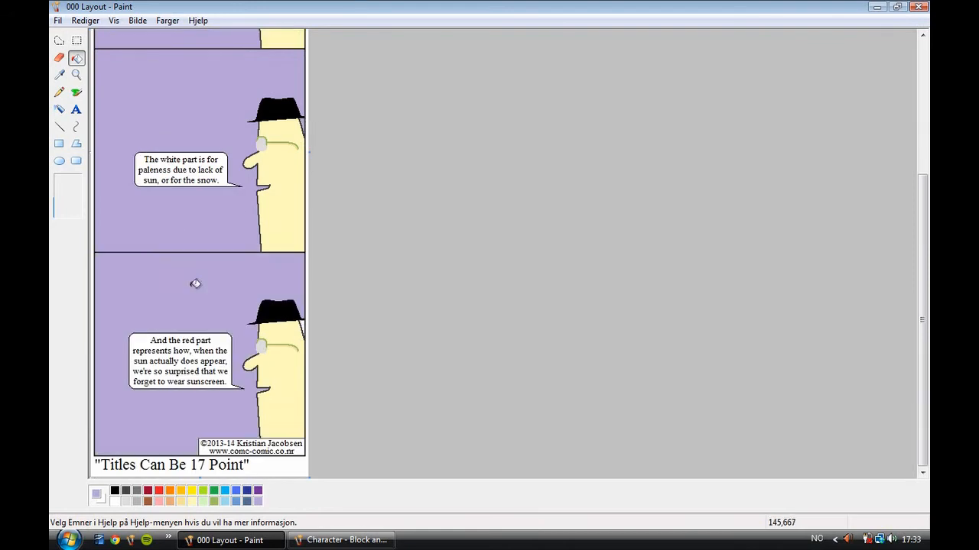
Step: Examine the strip with its purple backgrounds in full view, ending close up on the first panel
scroll(183, 254, "up", 5)
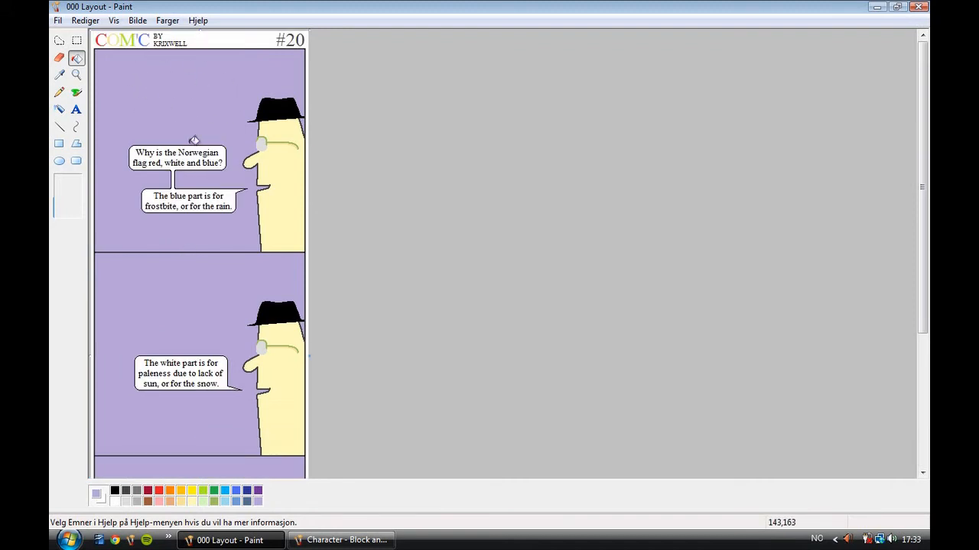
left_click(75, 74)
left_click(146, 148)
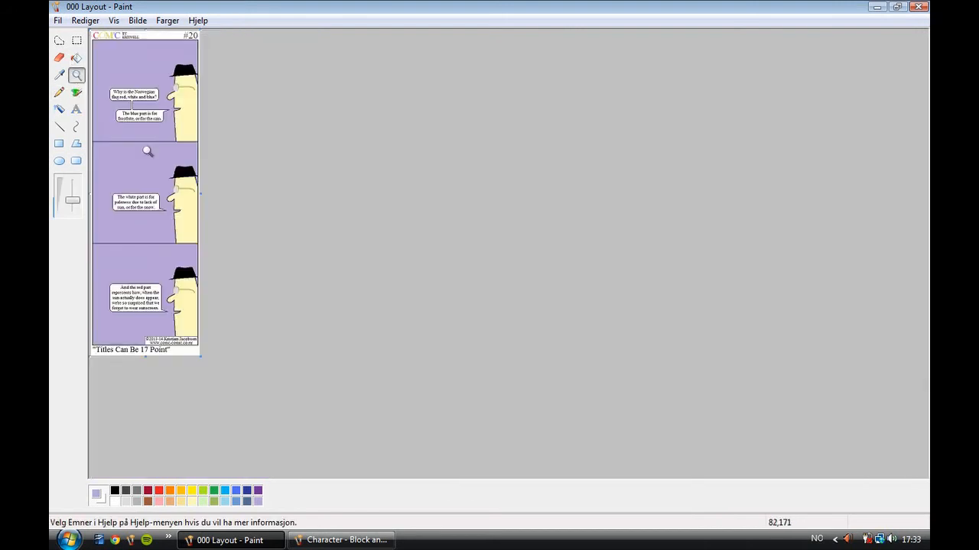
left_click(184, 322)
scroll(257, 323, "up", 5)
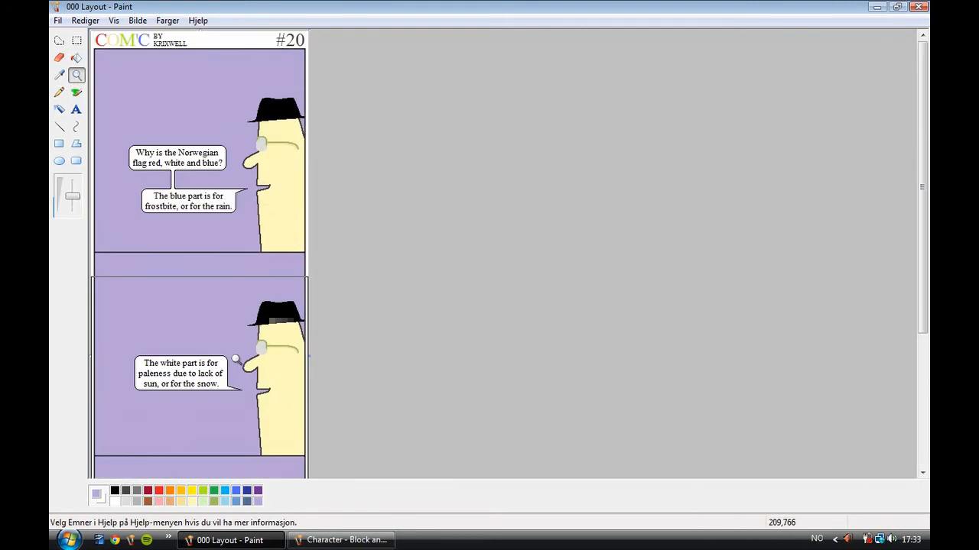
left_click(267, 168)
left_click(257, 129)
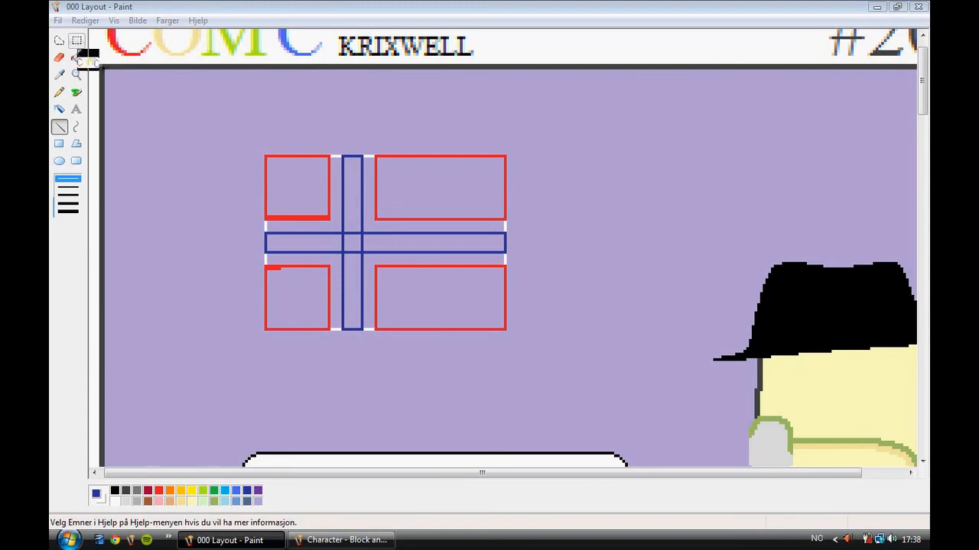
Step: Fill the four red-outlined corner rectangles of the flag in the first panel with red
left_click(77, 58)
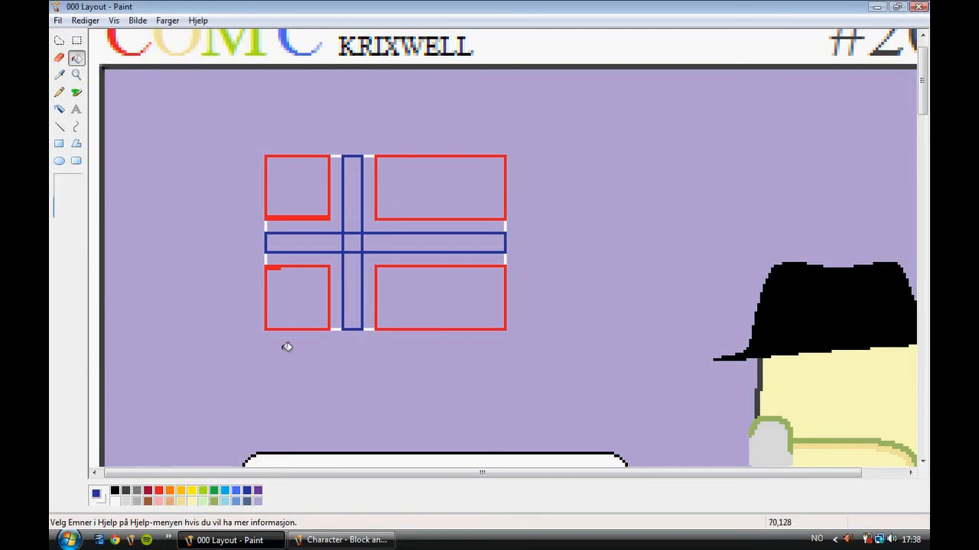
left_click(158, 491)
left_click(324, 179)
left_click(448, 172)
left_click(459, 298)
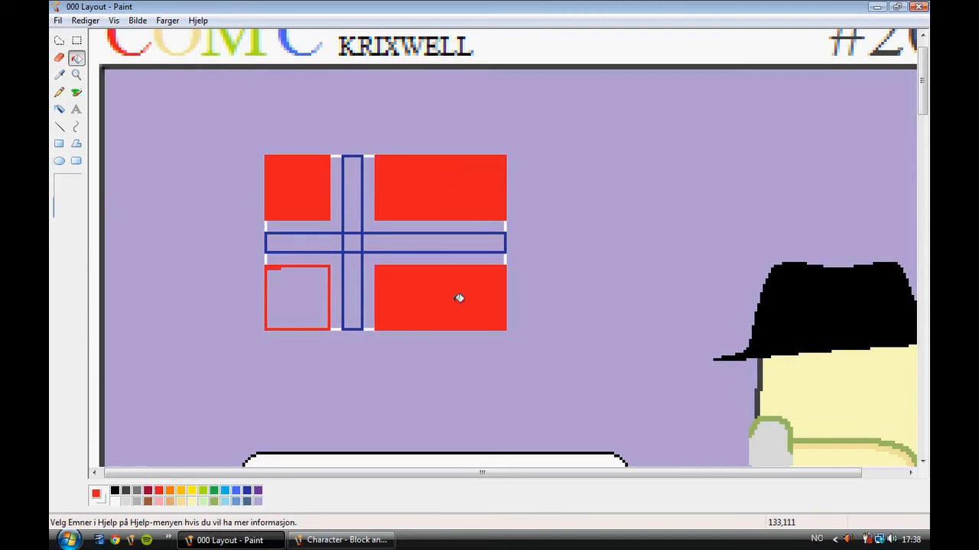
left_click(330, 279)
Step: Fill the four gaps between the flag's red rectangles and the blue cross outline with white
right_click(338, 259)
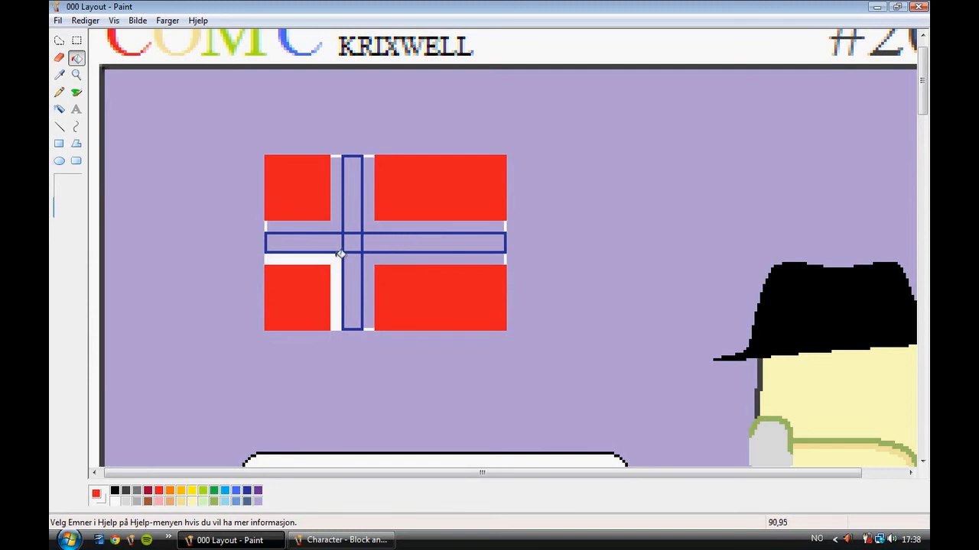
right_click(343, 221)
right_click(380, 221)
right_click(373, 269)
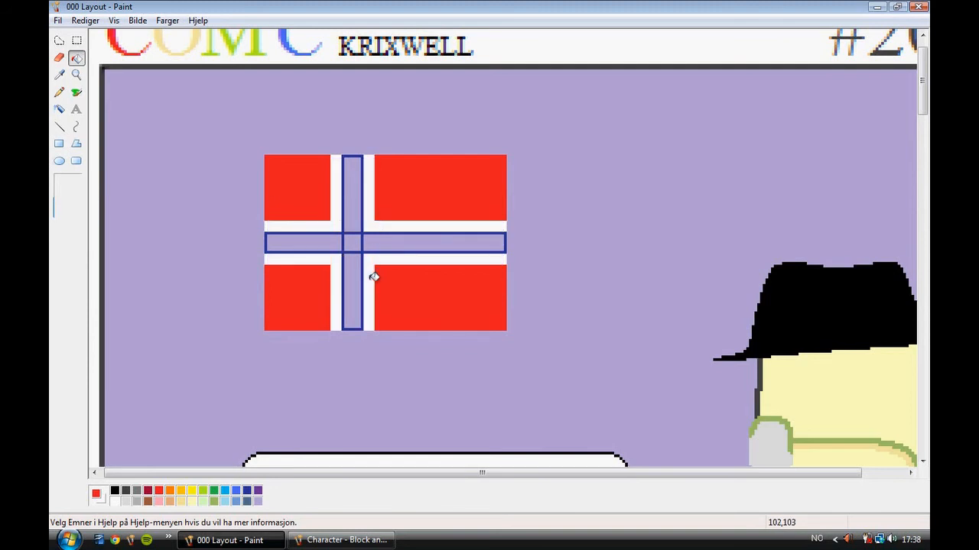
Step: Fill all sections of the flag's cross outline, including its centre square, with dark blue
right_click(247, 490)
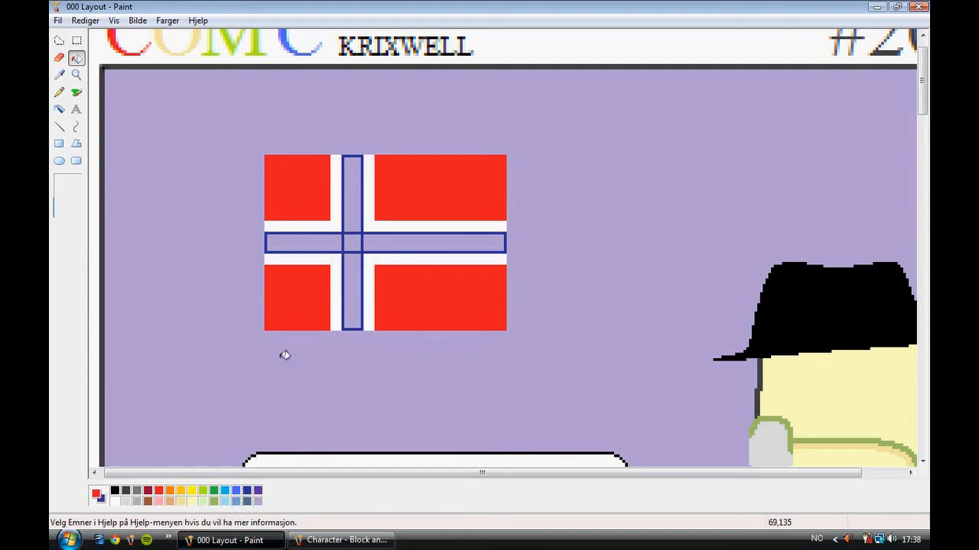
right_click(307, 243)
right_click(352, 216)
right_click(353, 243)
right_click(375, 243)
right_click(356, 265)
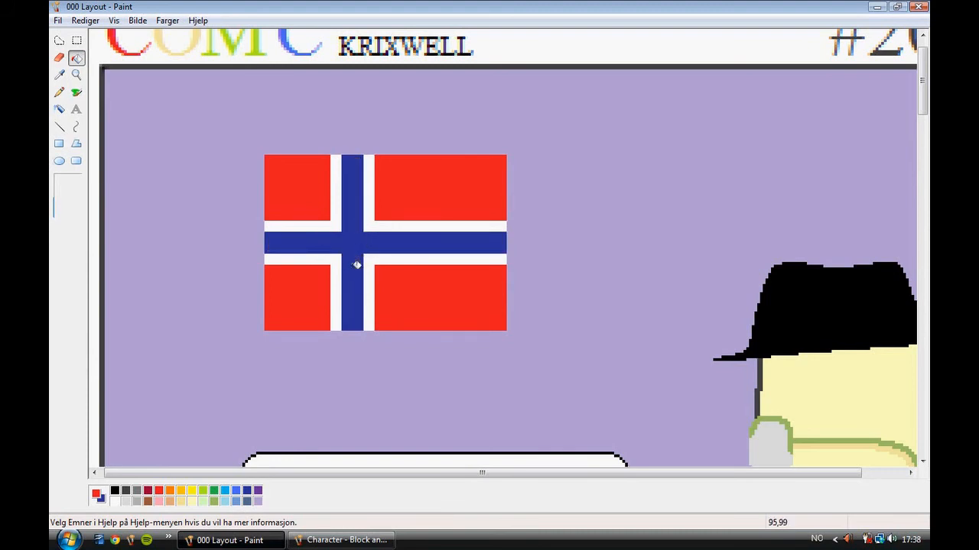
Step: Select the coloured flag and move it slightly right and down above the first bubble, leaving light purple behind it
left_click(76, 74)
left_click(309, 157)
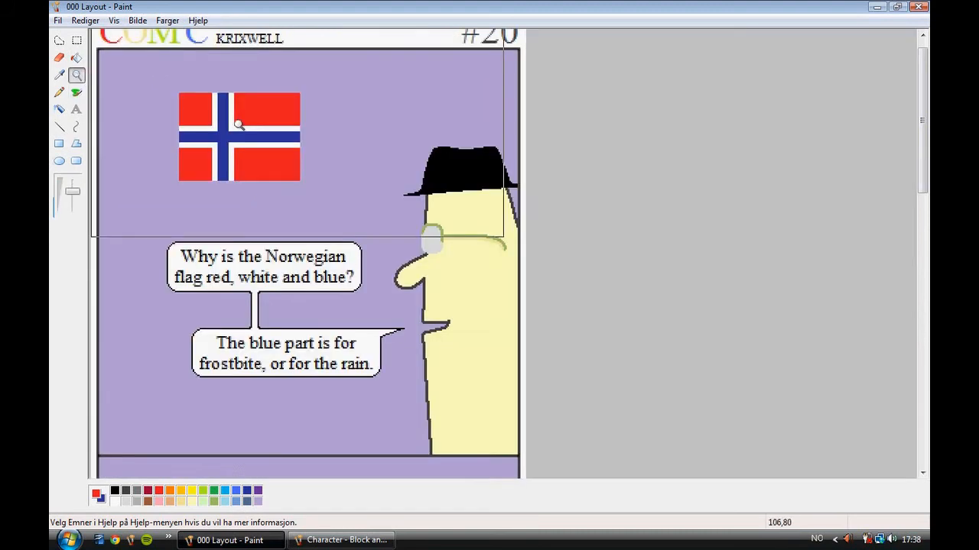
left_click(312, 155)
left_click(76, 40)
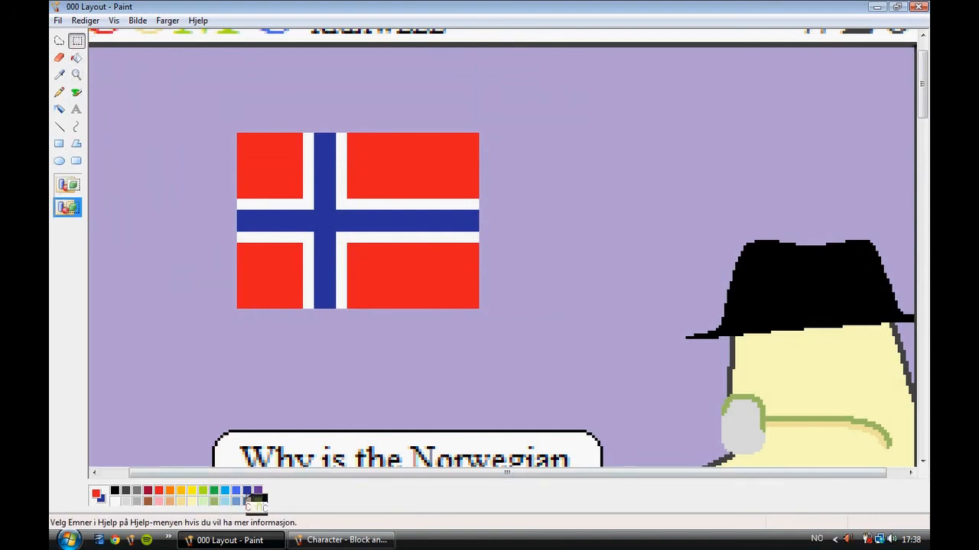
left_click_drag(227, 123, 503, 320)
left_click_drag(455, 262, 506, 291)
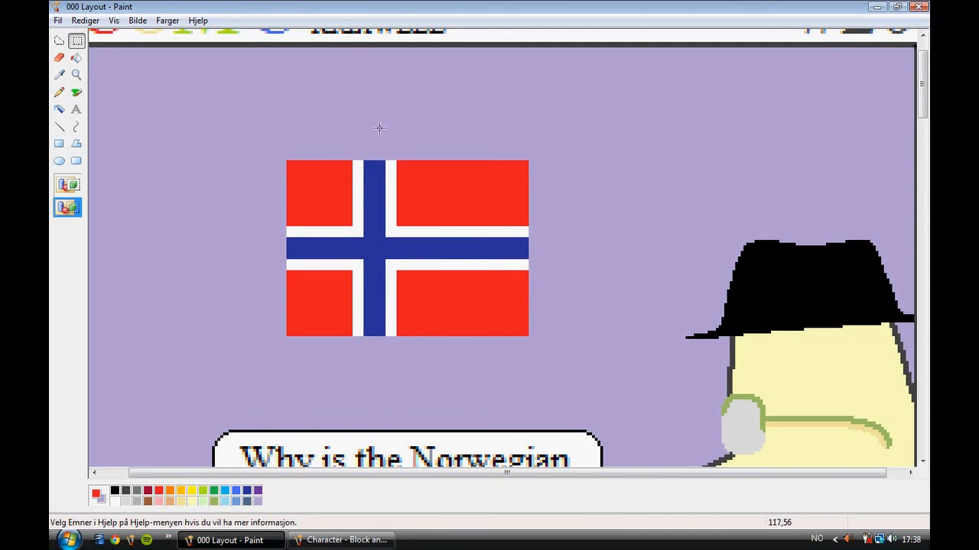
Step: Draw a thin black rectangle outline around the edge of the Norwegian flag in the first panel
left_click(59, 144)
left_click(116, 492)
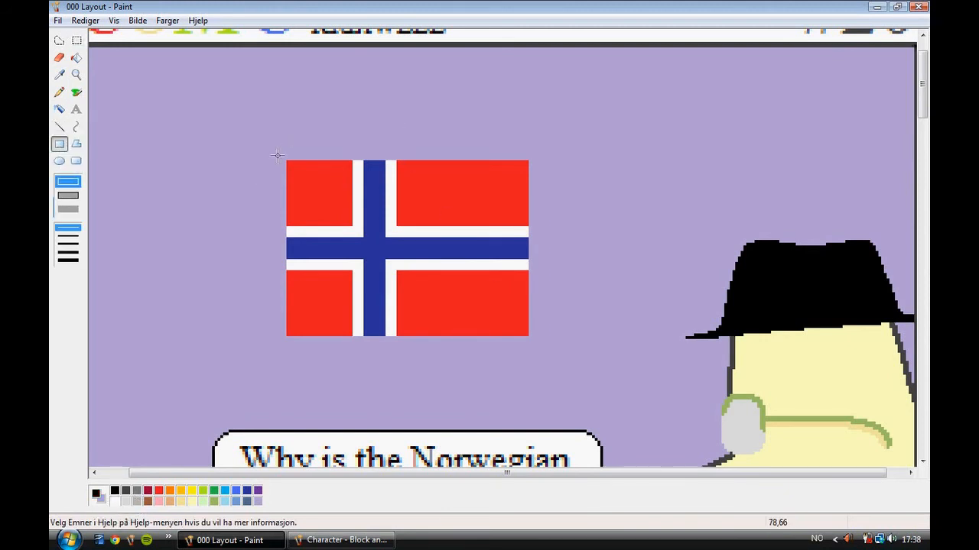
left_click_drag(284, 158, 530, 338)
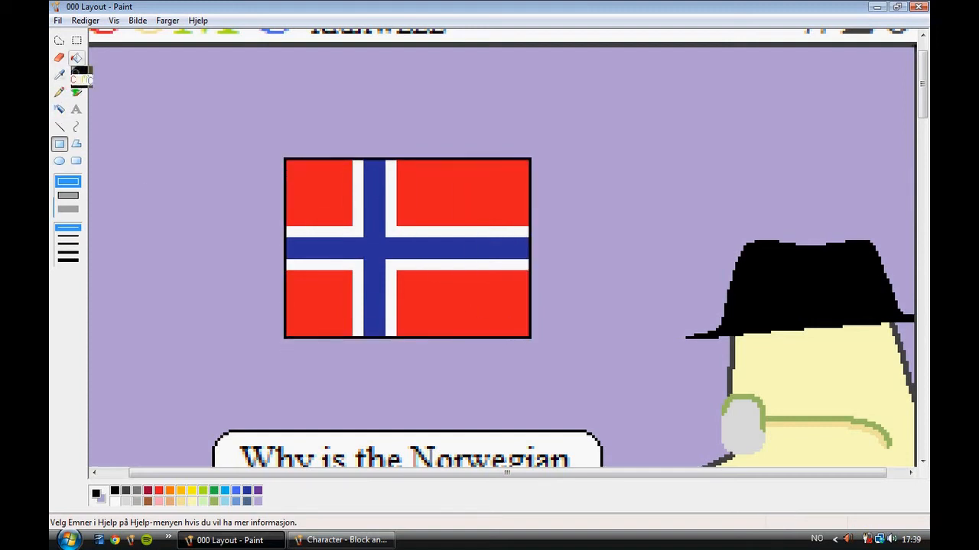
Step: Compare the flag with and without its black outline at normal size by undoing and redoing the outline
left_click(76, 75)
right_click(131, 113)
right_click(132, 115)
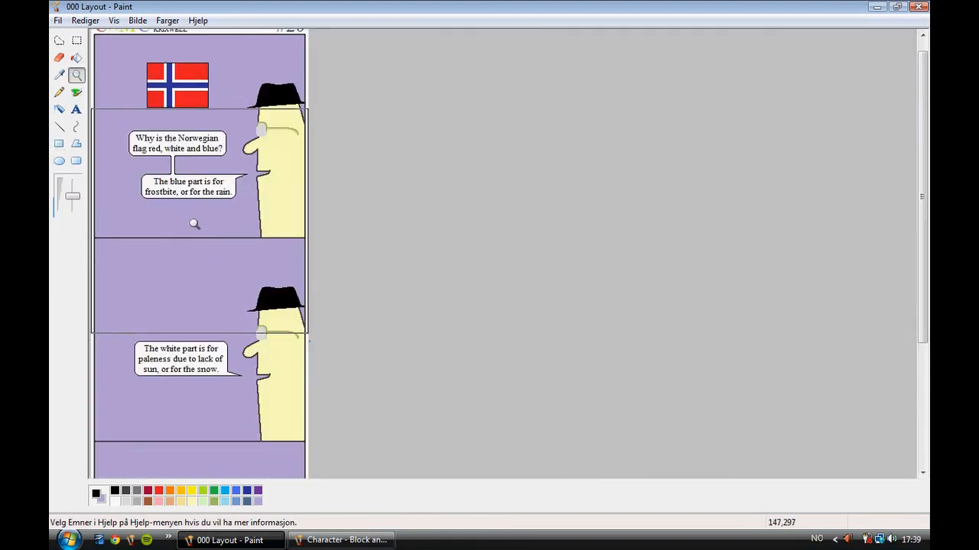
scroll(197, 224, "down", 3)
scroll(197, 221, "up", 3)
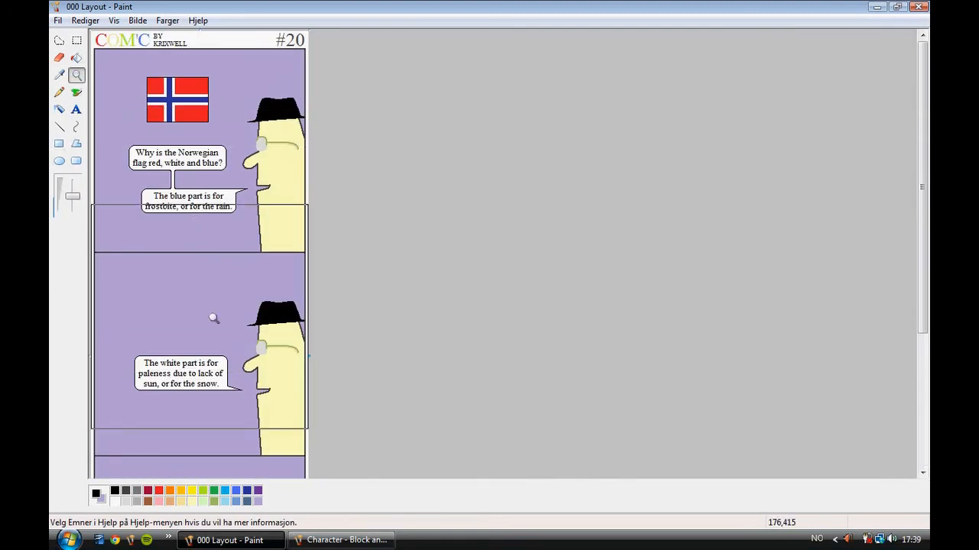
key("ctrl+z")
key("ctrl+y")
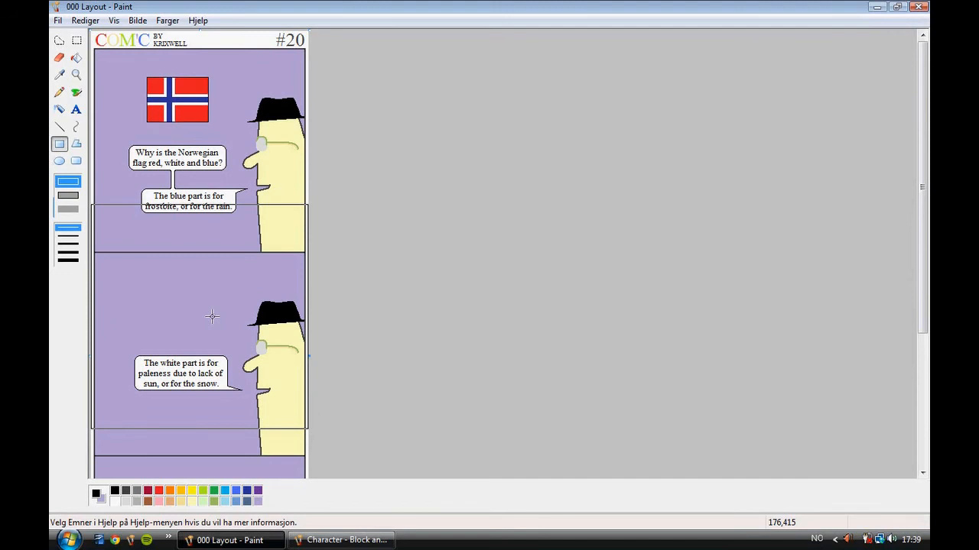
key("ctrl+z")
key("ctrl+y")
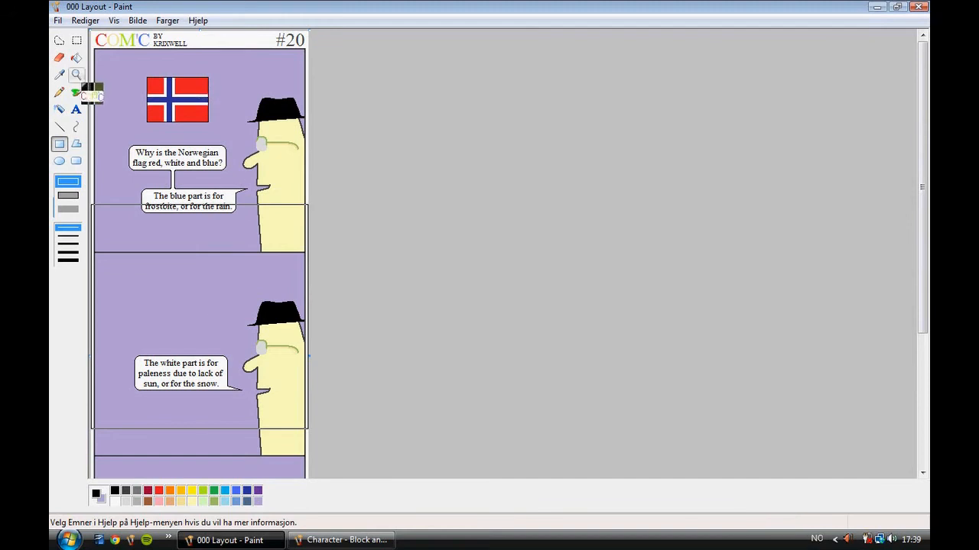
Step: Move the outlined flag slightly right and measure the gaps between its sides and the edges of the first speech bubble
left_click(76, 74)
left_click(114, 107)
left_click(333, 195)
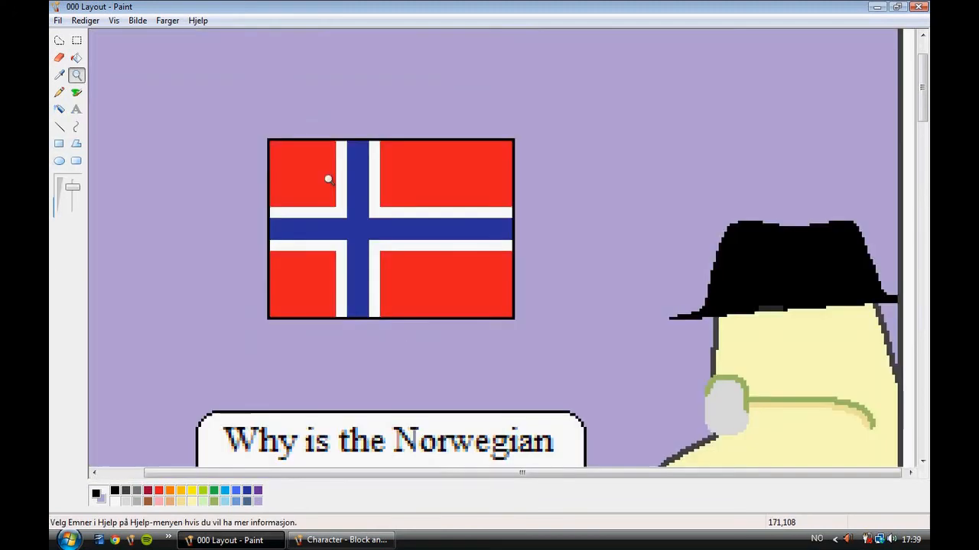
left_click(76, 41)
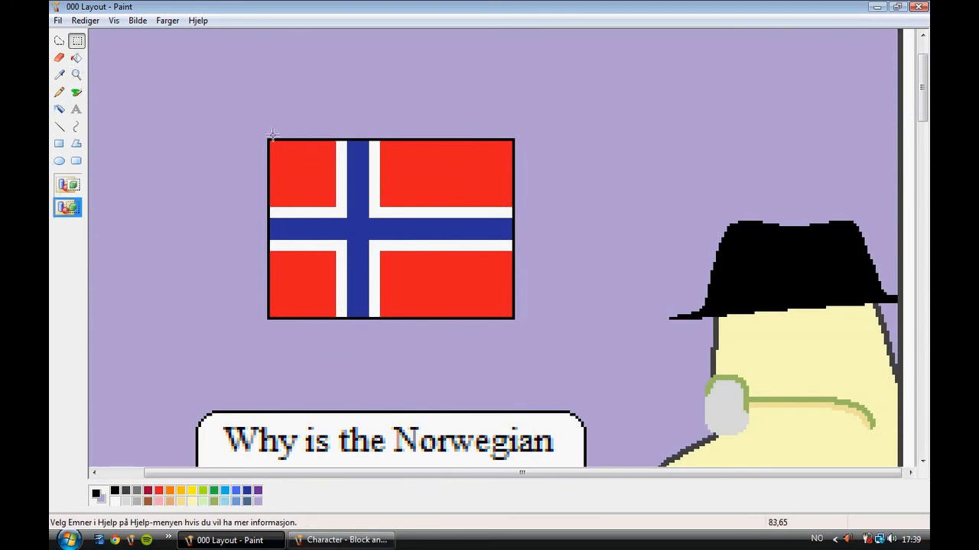
left_click_drag(251, 125, 529, 331)
left_click_drag(524, 278, 531, 278)
left_click_drag(584, 421, 526, 280)
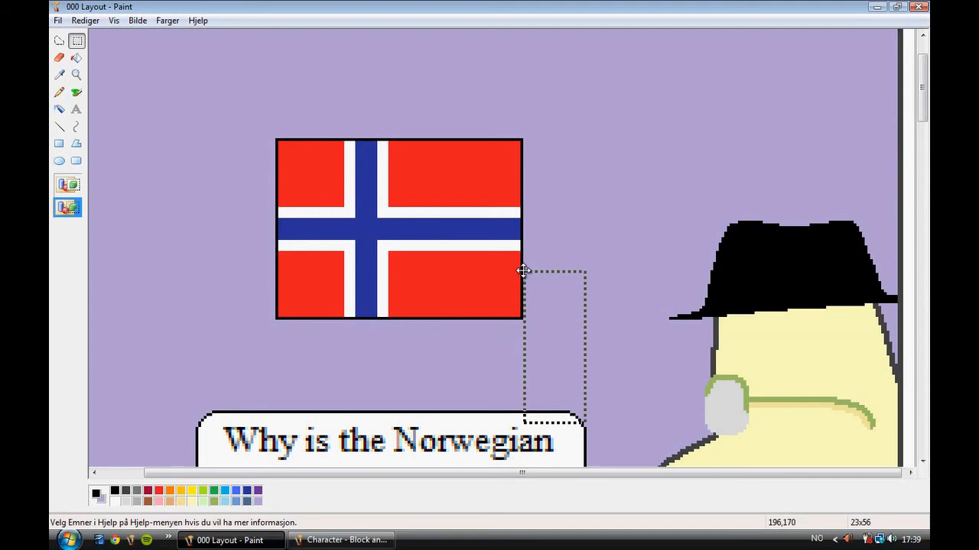
left_click_drag(523, 270, 522, 269)
left_click_drag(197, 422, 274, 273)
Step: Move the flag back slightly left and compare its side gaps to the edges of the first bubble
left_click_drag(265, 122, 540, 344)
left_click_drag(519, 308, 586, 425)
key("Escape")
left_click_drag(198, 421, 262, 284)
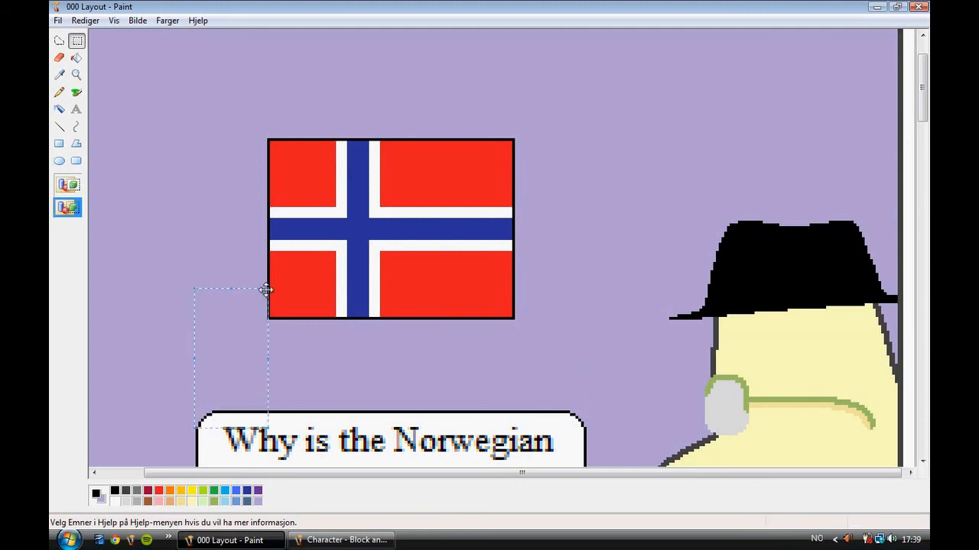
Step: Review the whole strip from the flag in the first panel down to the title, and switch to the open Character image
left_click(75, 74)
left_click(125, 110)
left_click(135, 113)
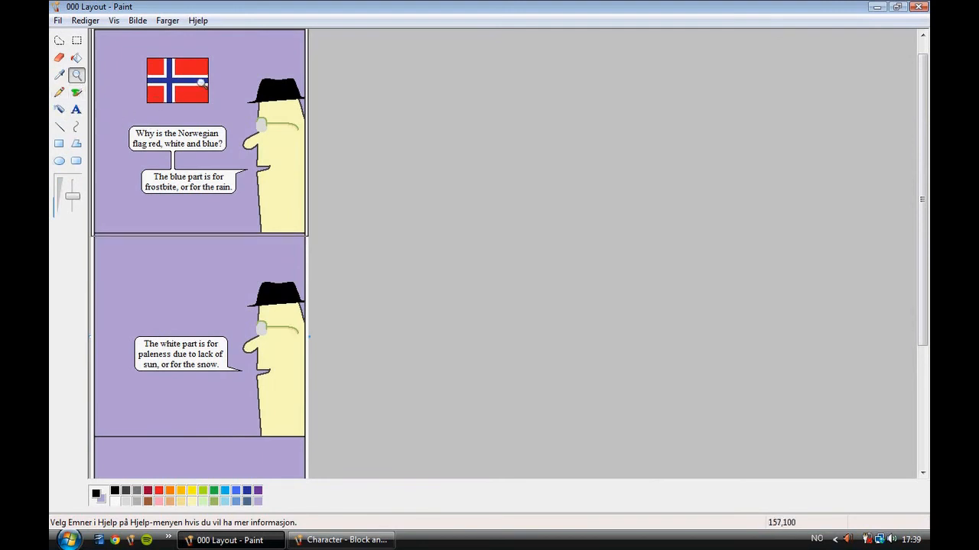
left_click(170, 112)
left_click(157, 88)
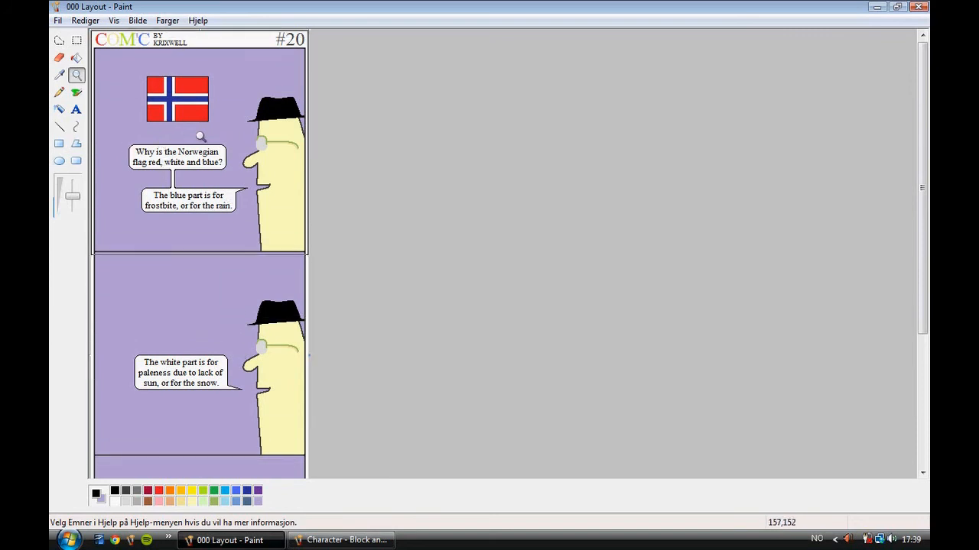
left_click(216, 222)
left_click(176, 179)
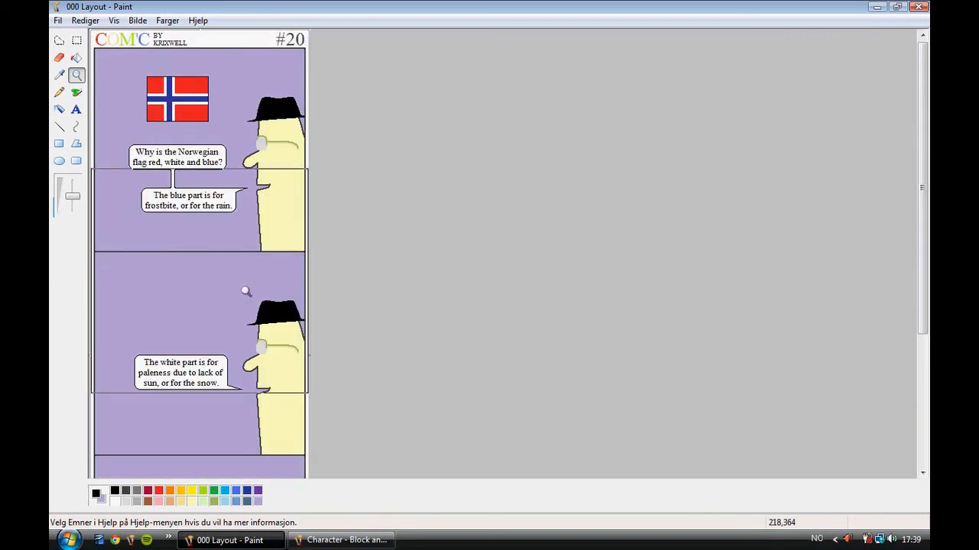
scroll(244, 342, "down", 5)
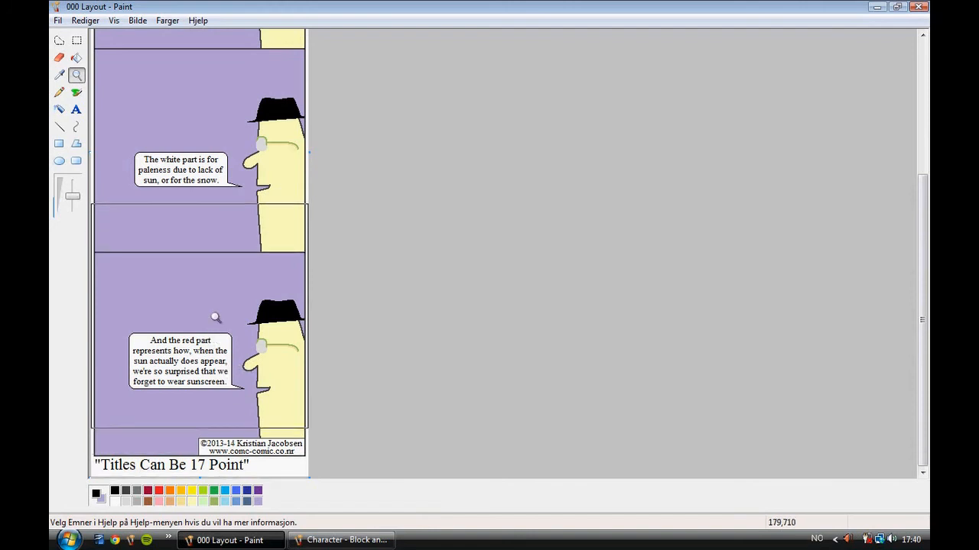
scroll(219, 298, "up", 3)
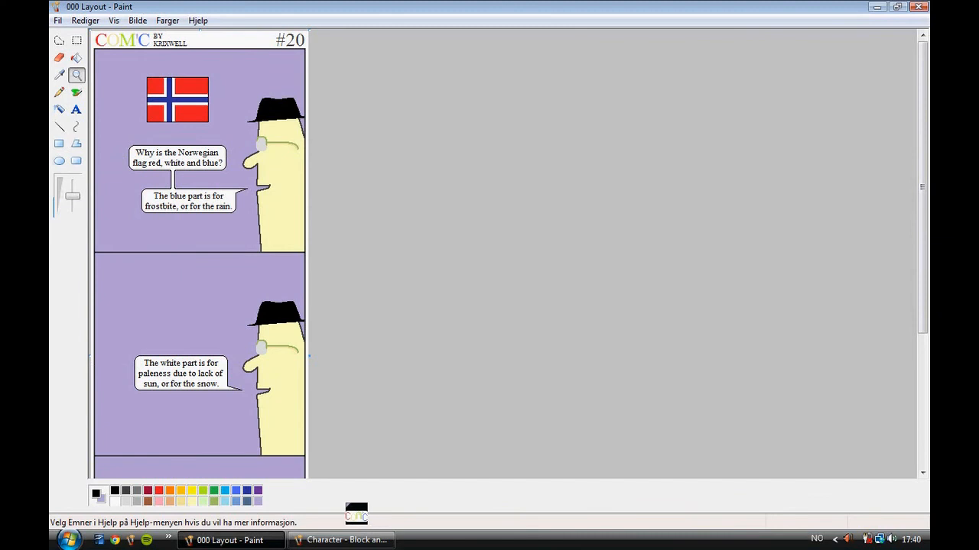
left_click(357, 538)
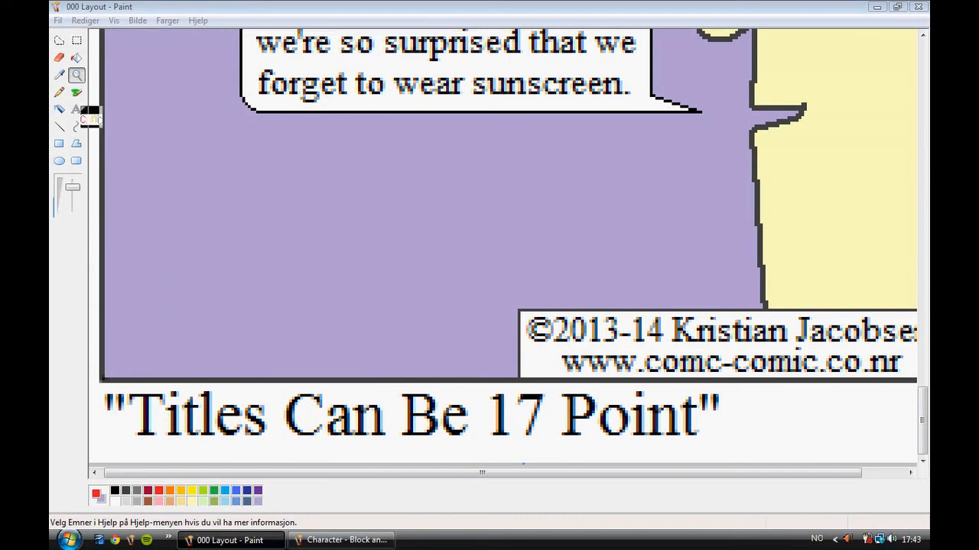
Step: Draw a thin horizontal black line about 61 px long just below the "Titles Can Be 17 Point" title
left_click(59, 126)
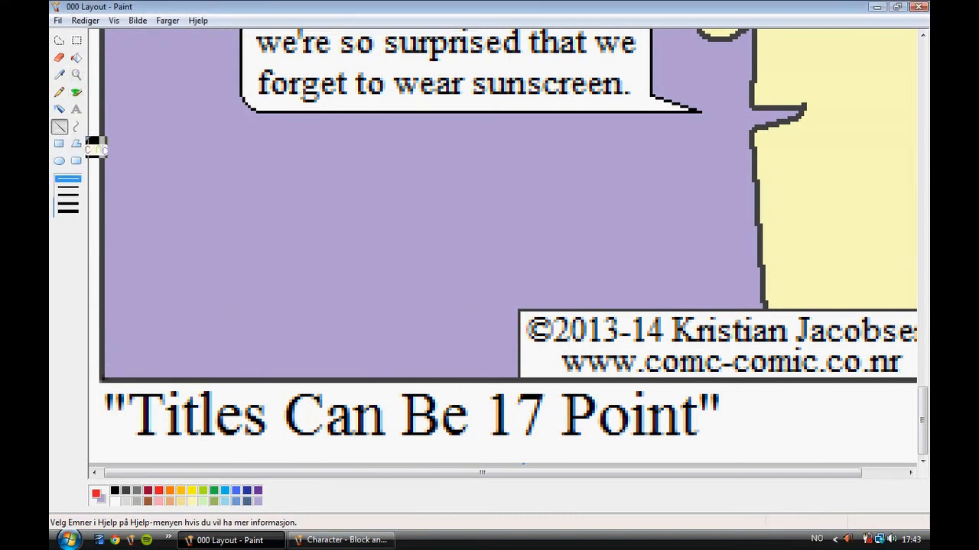
left_click(115, 490)
left_click_drag(168, 461, 290, 461)
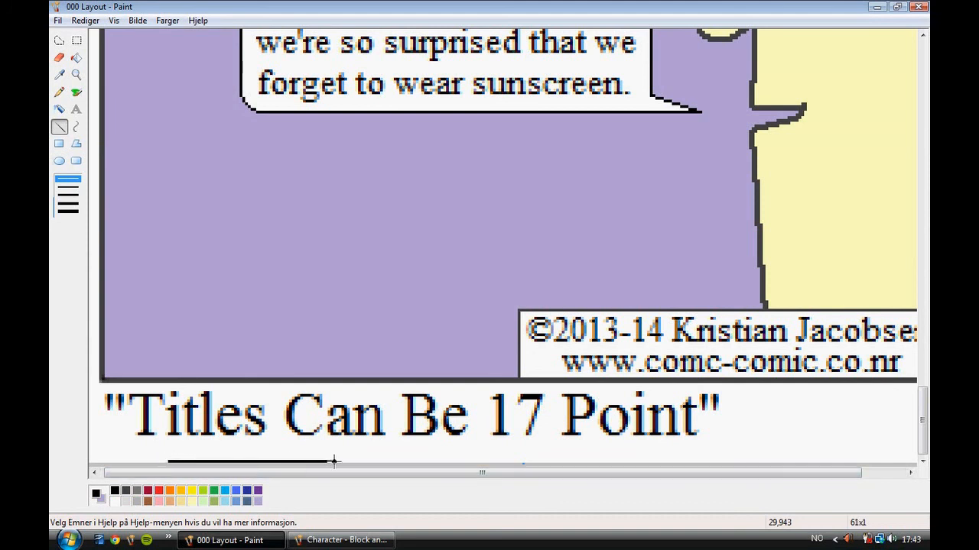
Step: Extend the canvas downwards below the title line and fill the added area with white
left_click(76, 74)
right_click(321, 459)
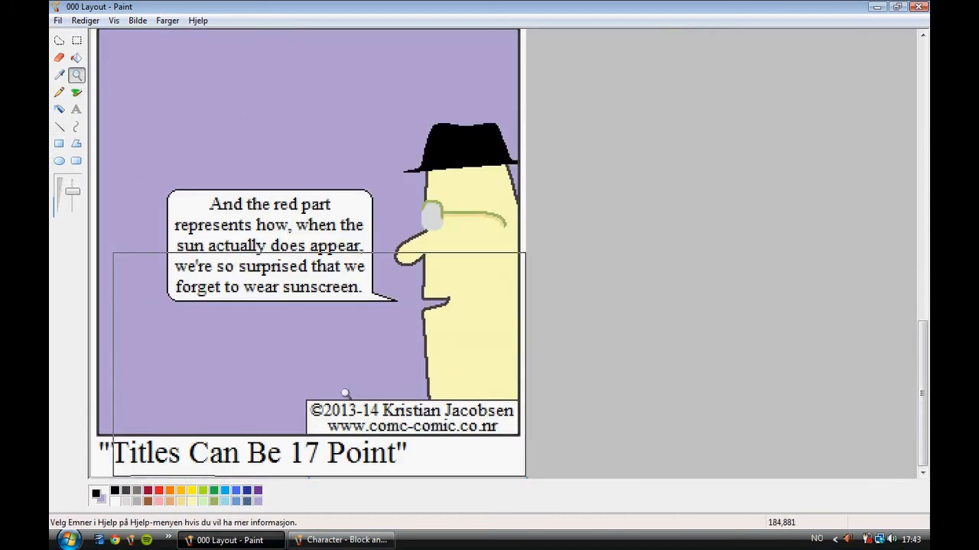
left_click_drag(309, 477, 322, 530)
left_click(76, 58)
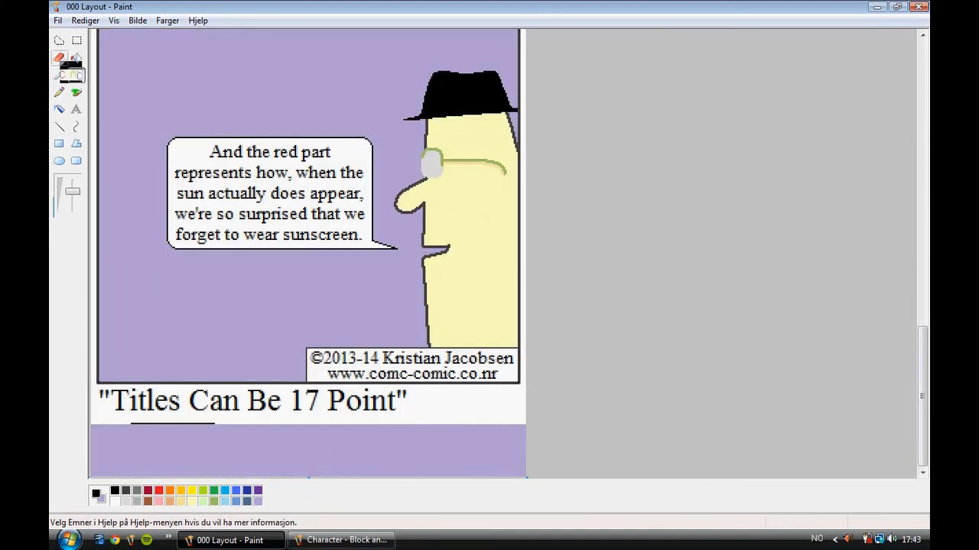
right_click(187, 435)
Step: Extend the white canvas area slightly further down to make more room beneath the title line
left_click(76, 74)
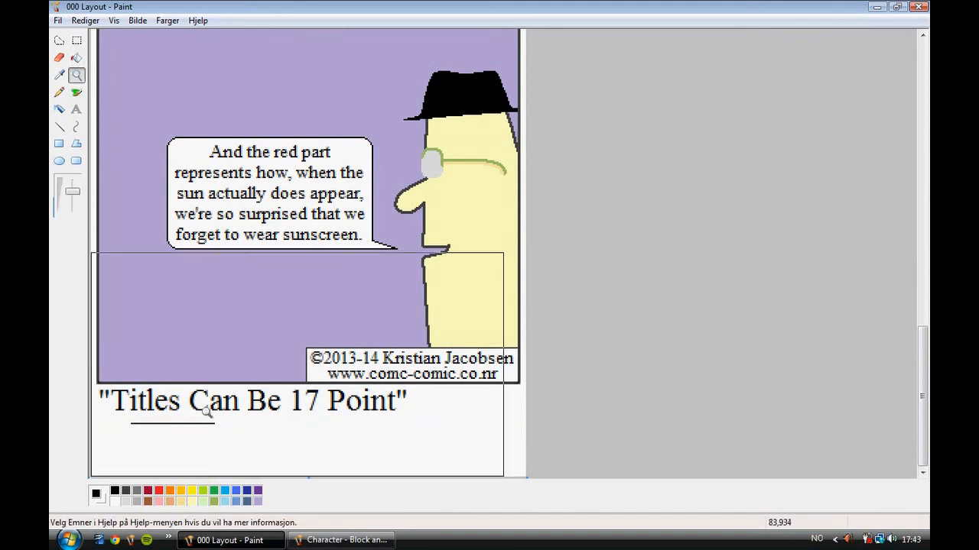
left_click(245, 442)
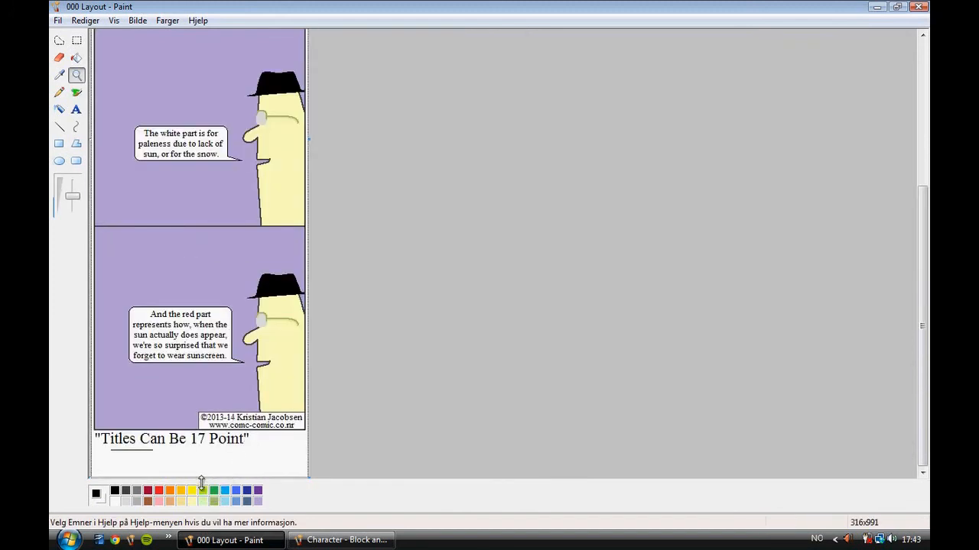
scroll(160, 416, "down", 1)
left_click(159, 436)
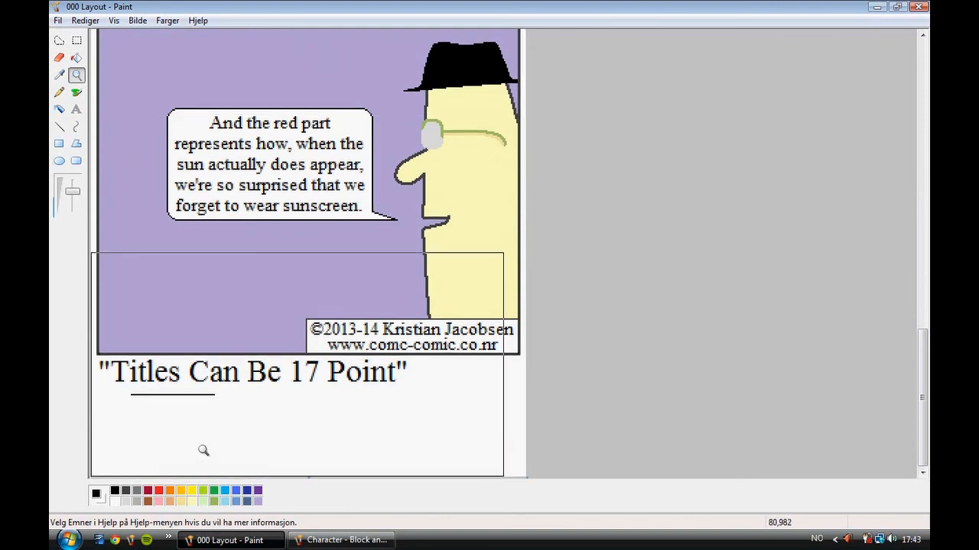
Step: Add the title text "Stereotypes" in quotation marks below the line, in Times New Roman at size 17
left_click(76, 75)
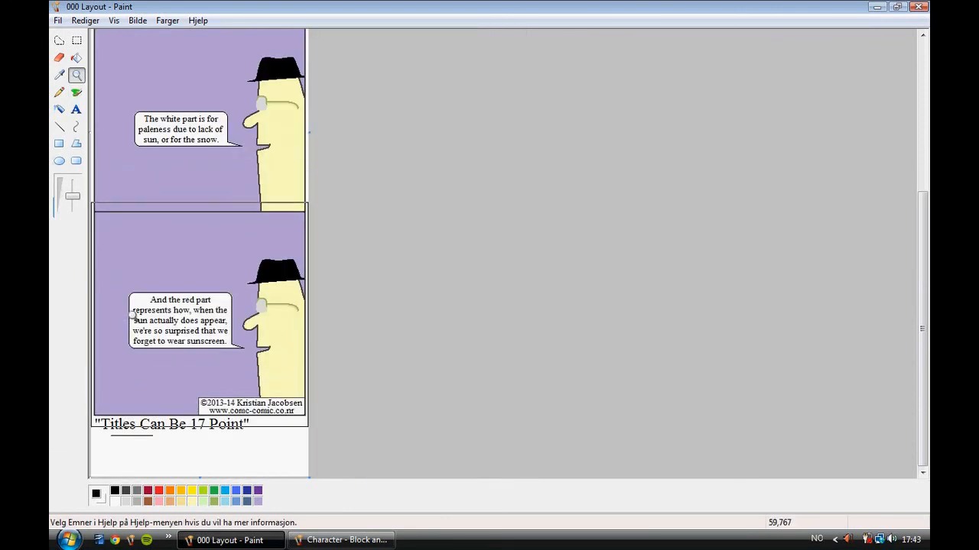
left_click(76, 110)
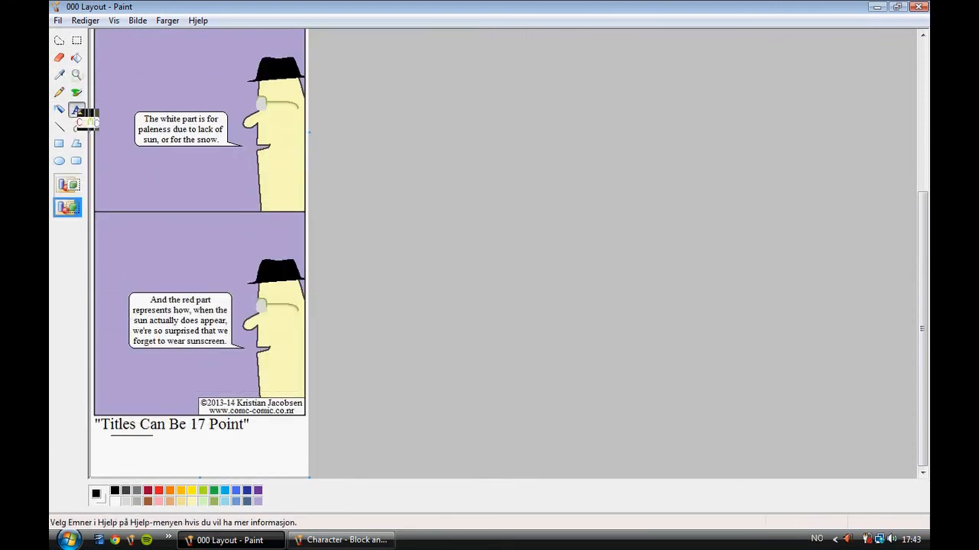
left_click(96, 445)
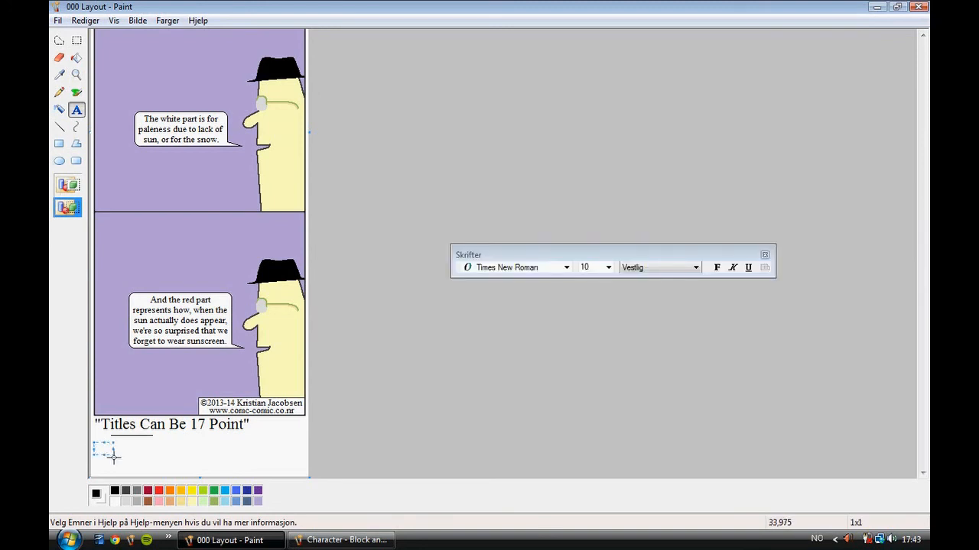
left_click(595, 267)
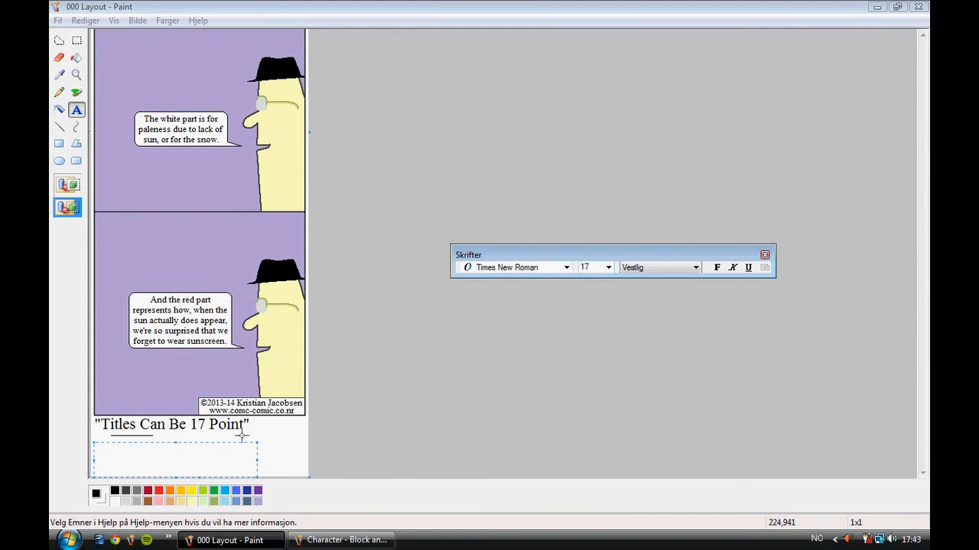
left_click(184, 453)
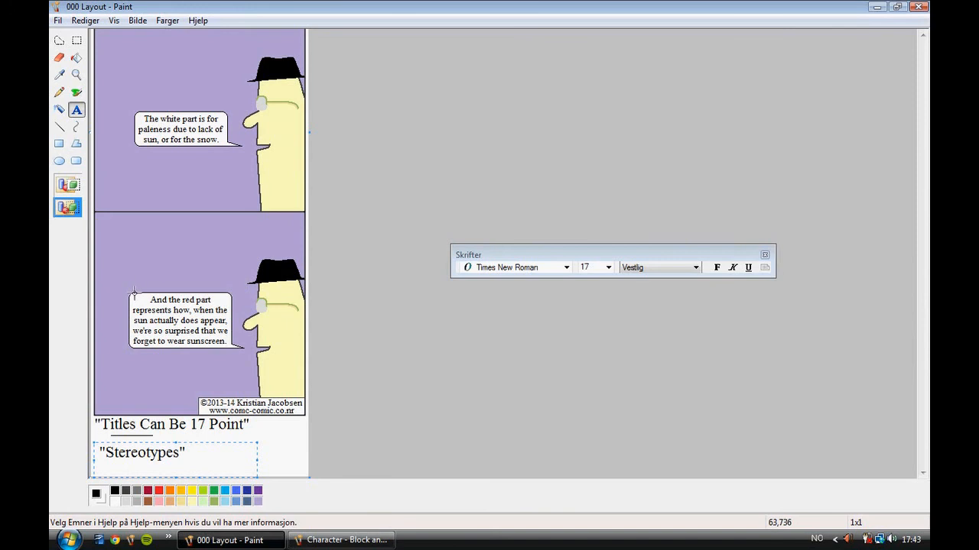
Step: Try the "Stereotypes" title over the start of the old title with an opaque background, and return it below the line
left_click(76, 74)
left_click(193, 453)
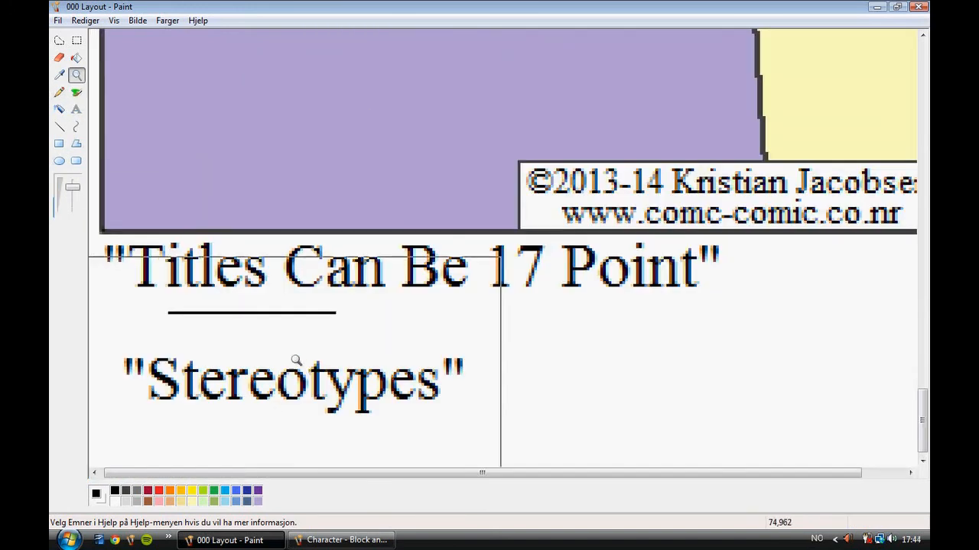
left_click(77, 40)
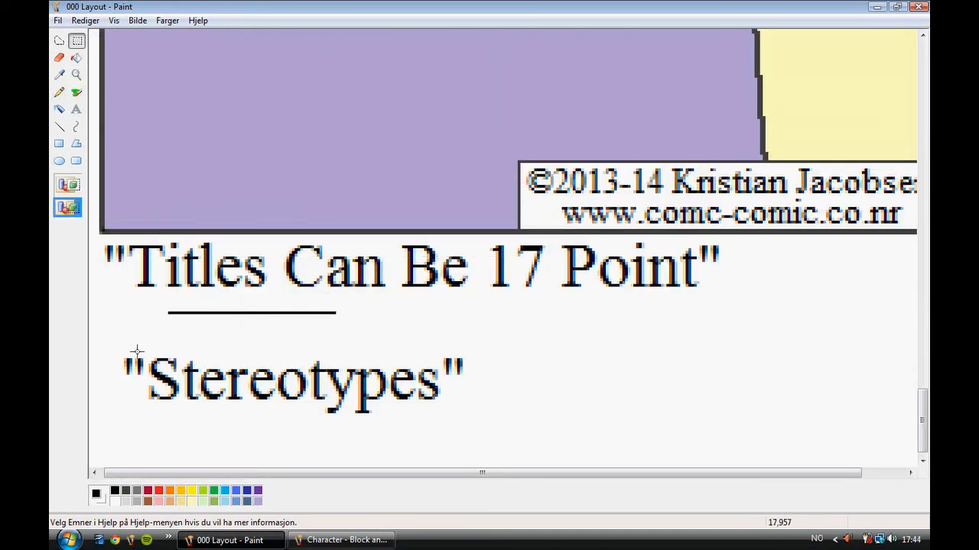
left_click_drag(124, 353, 507, 426)
mouse_move(331, 384)
left_mouse_down()
mouse_move(336, 293)
mouse_move(312, 275)
left_mouse_up()
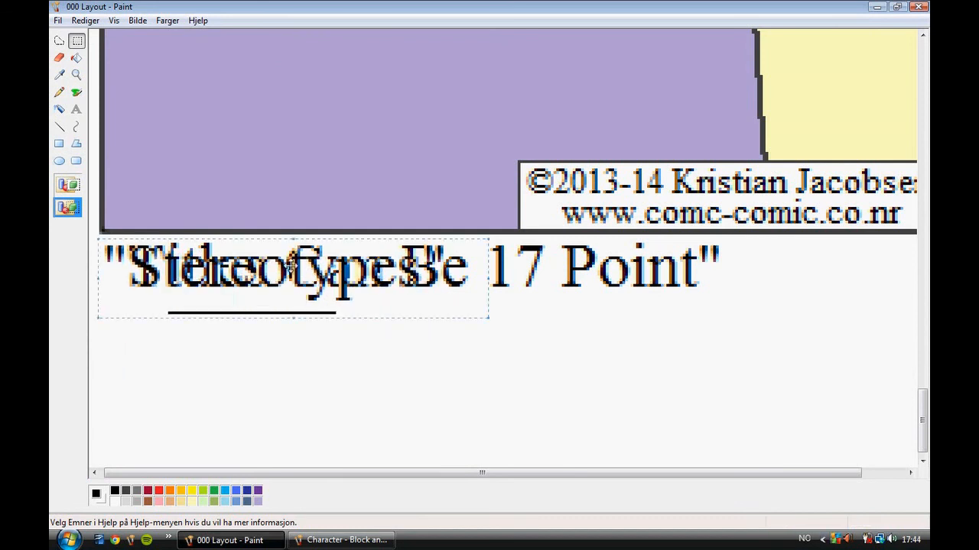
left_click(67, 185)
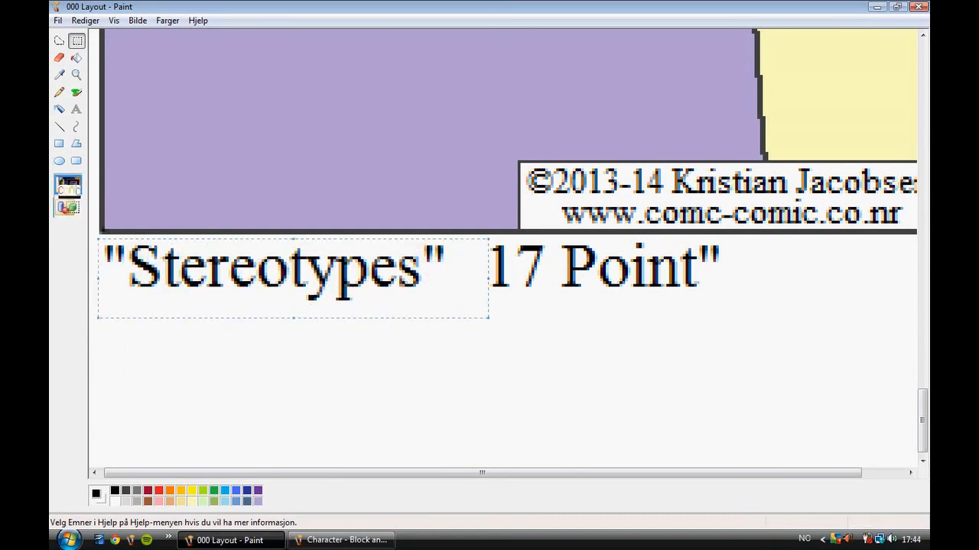
left_click(74, 208)
left_click_drag(258, 259, 260, 312)
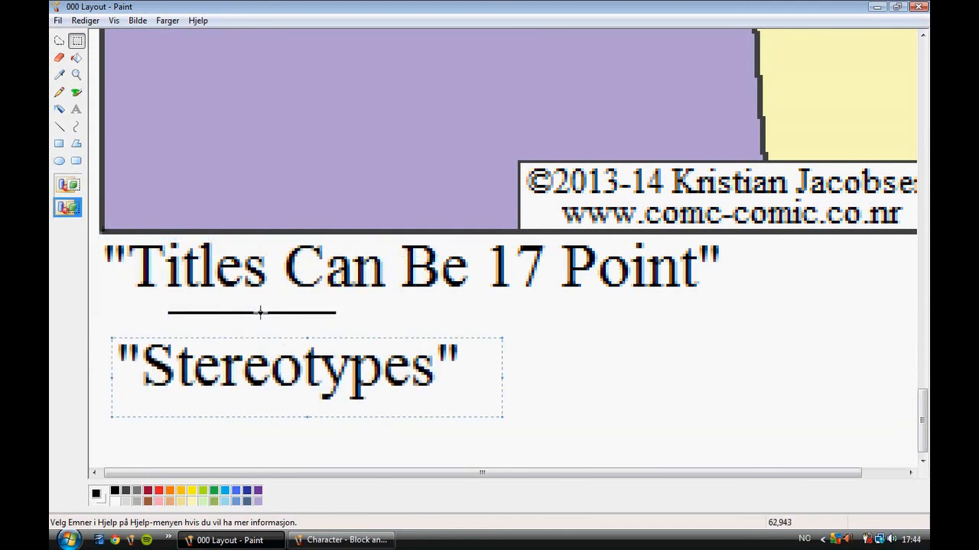
Step: Try aligning "Stereotypes" with the old title's opening quotation mark again, move it back beneath the line and restore transparent selection
mouse_move(116, 331)
left_mouse_down()
mouse_move(415, 411)
mouse_move(476, 406)
left_mouse_up()
left_click_drag(348, 371, 332, 273)
left_click(66, 185)
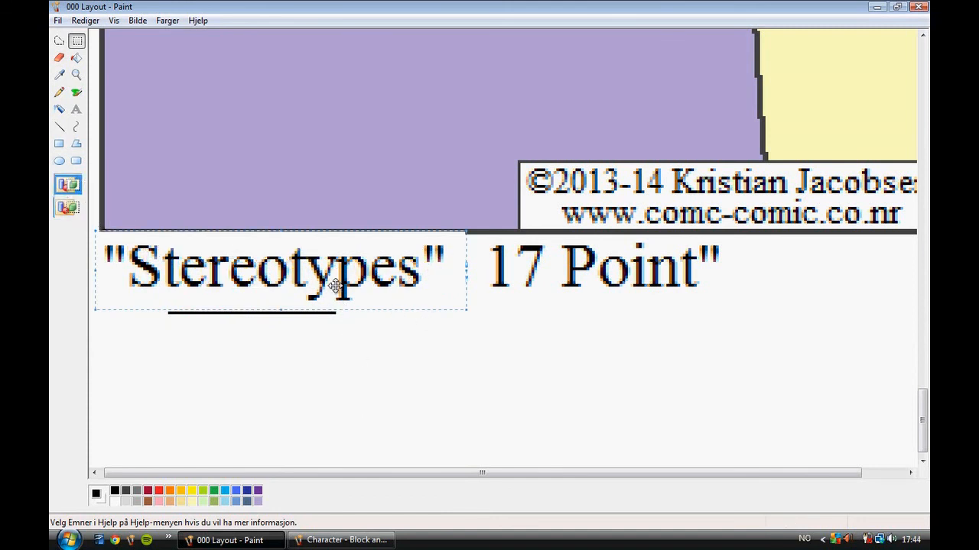
left_click_drag(335, 285, 345, 390)
left_click(67, 207)
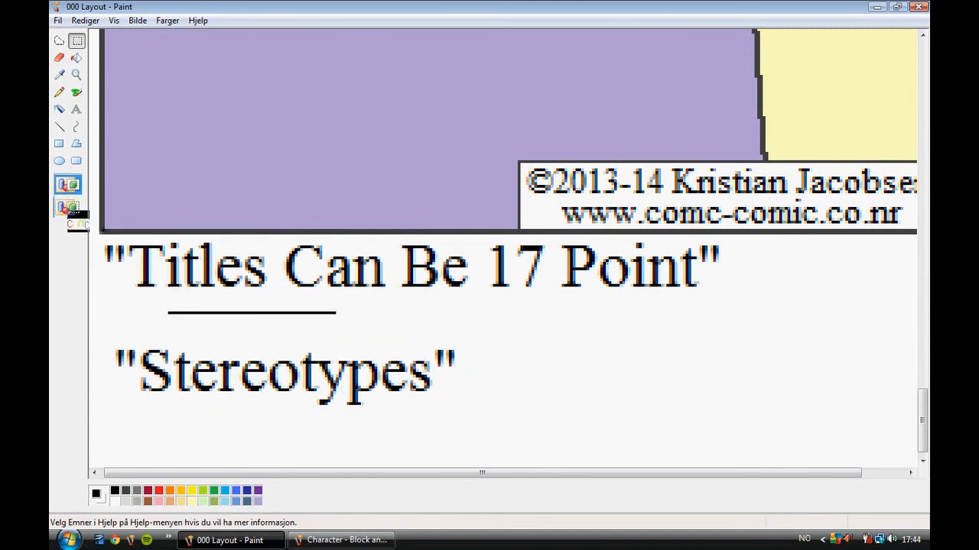
Step: Place the "Stereotypes" title over the start of the old title with an opaque background and erase the old title's remaining text
left_click_drag(111, 347, 470, 406)
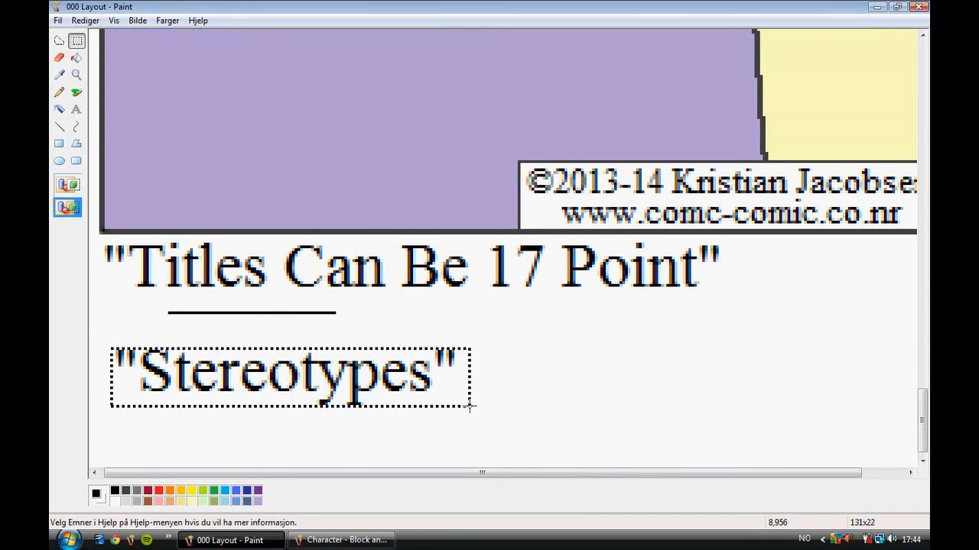
left_click_drag(337, 386, 327, 283)
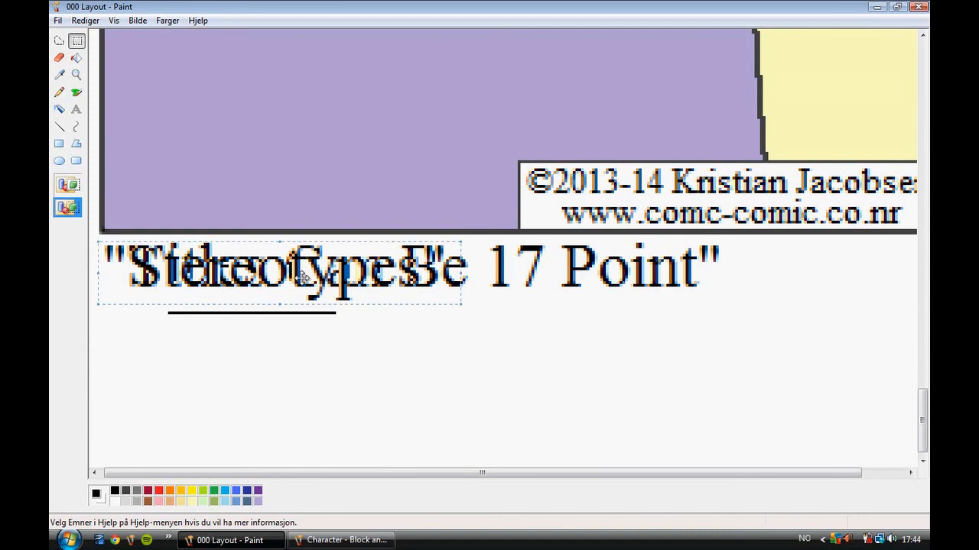
left_click(67, 184)
left_click_drag(451, 242, 754, 288)
key("Delete")
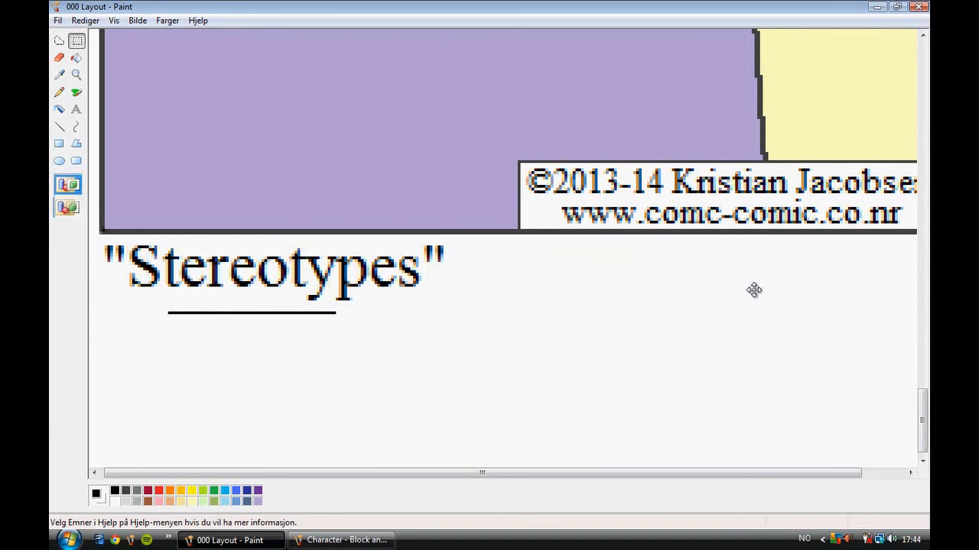
Step: Pick up the dark grey of the last panel's border as the drawing colour
left_click(76, 57)
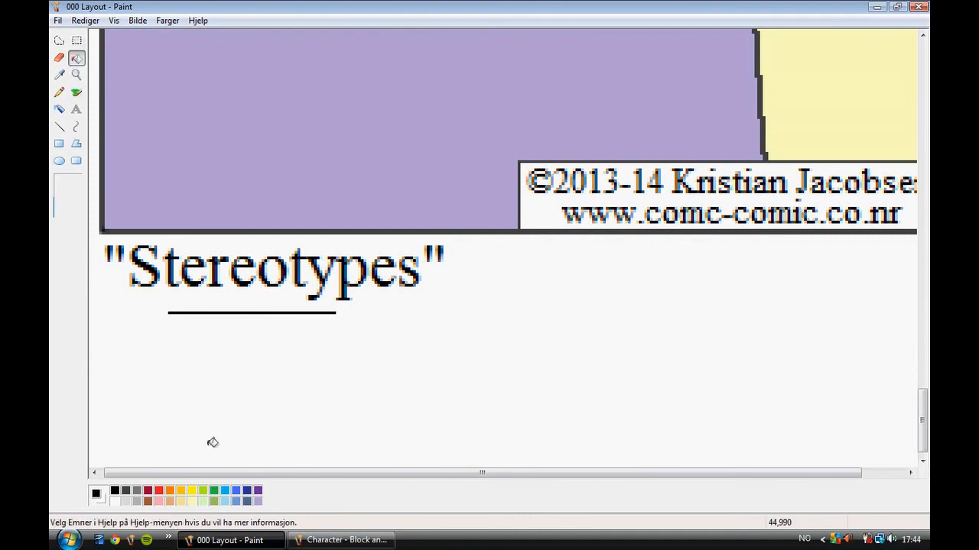
left_click(59, 74)
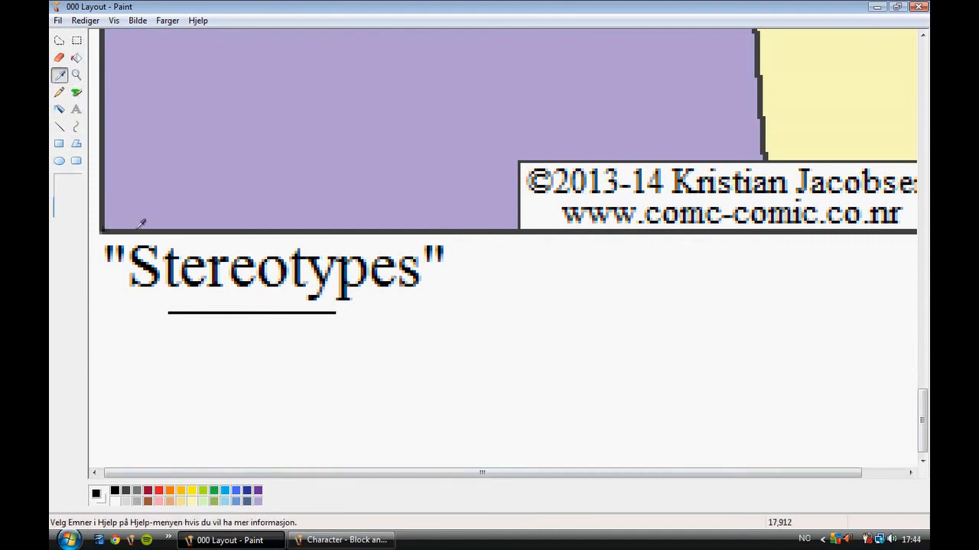
left_click(141, 229)
left_click(60, 74)
left_click(184, 230)
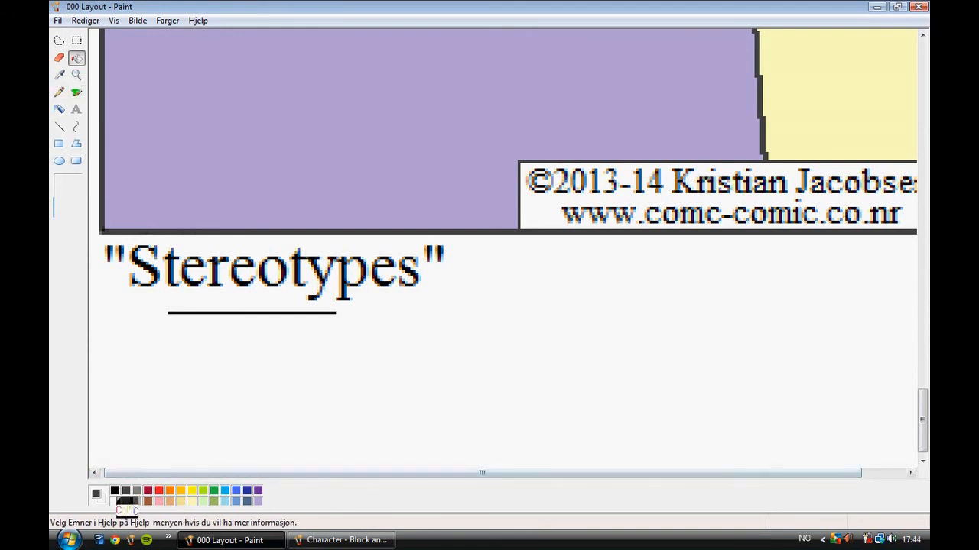
Step: Examine the placed title and the blank area around the line beneath it up close
left_click(76, 74)
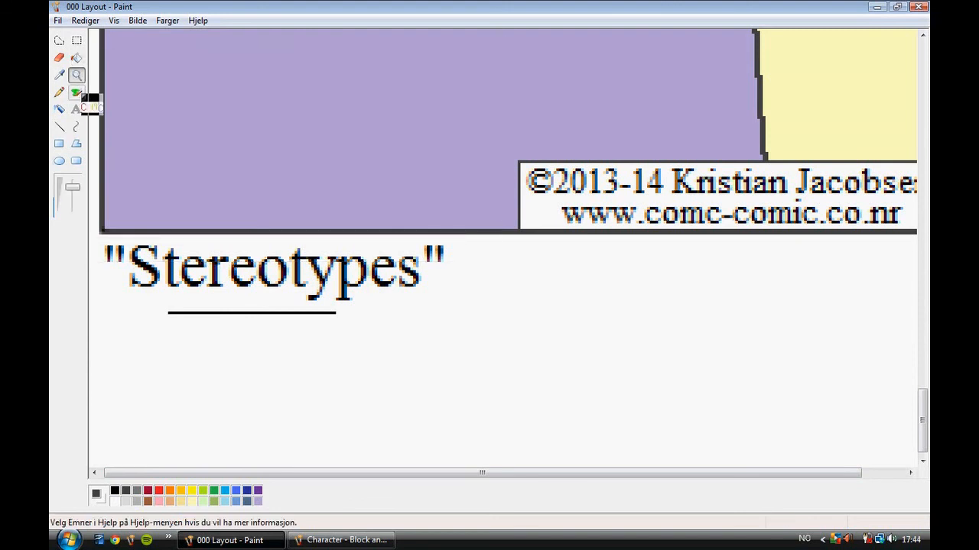
right_click(121, 215)
right_click(133, 294)
left_click(165, 442)
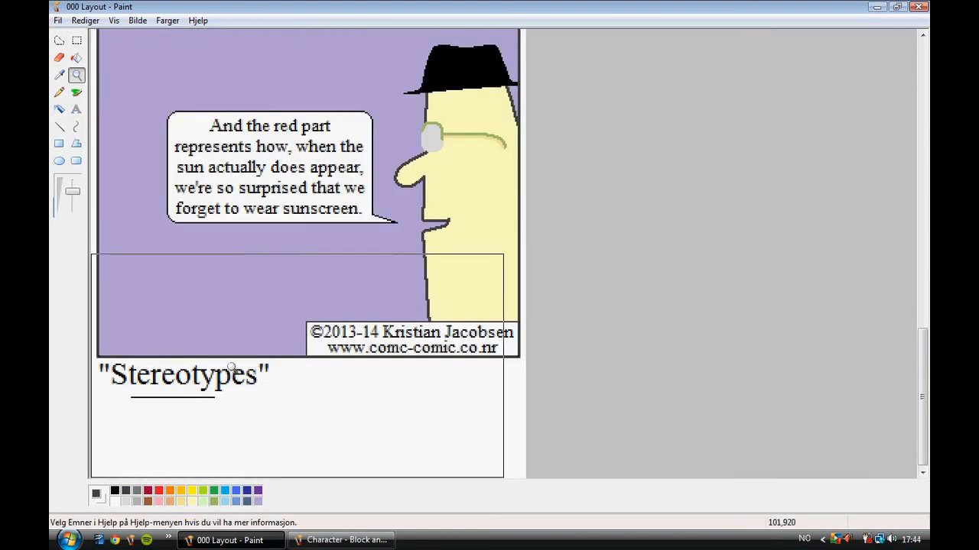
left_click(237, 298)
left_click(234, 307)
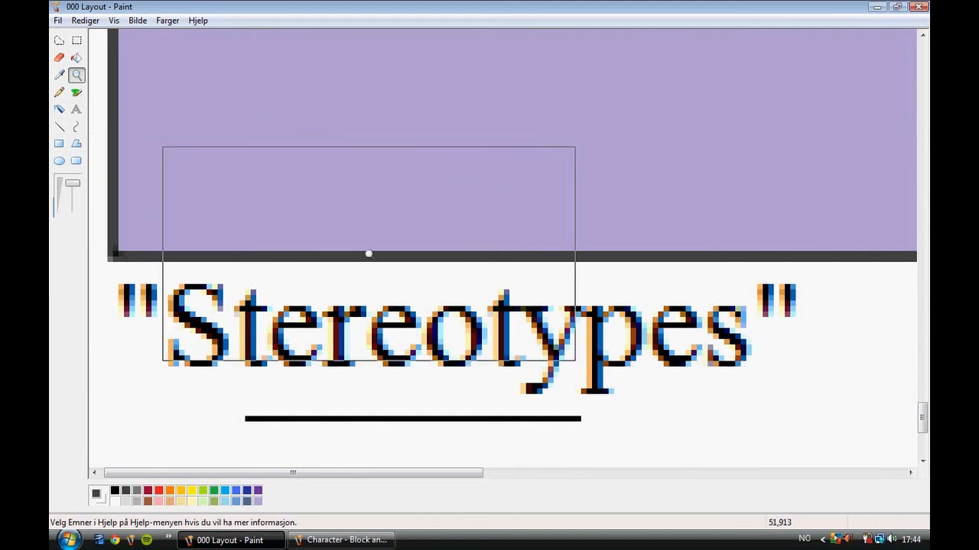
right_click(585, 252)
right_click(569, 236)
left_click(458, 276)
right_click(773, 342)
left_click(317, 375)
left_click(181, 426)
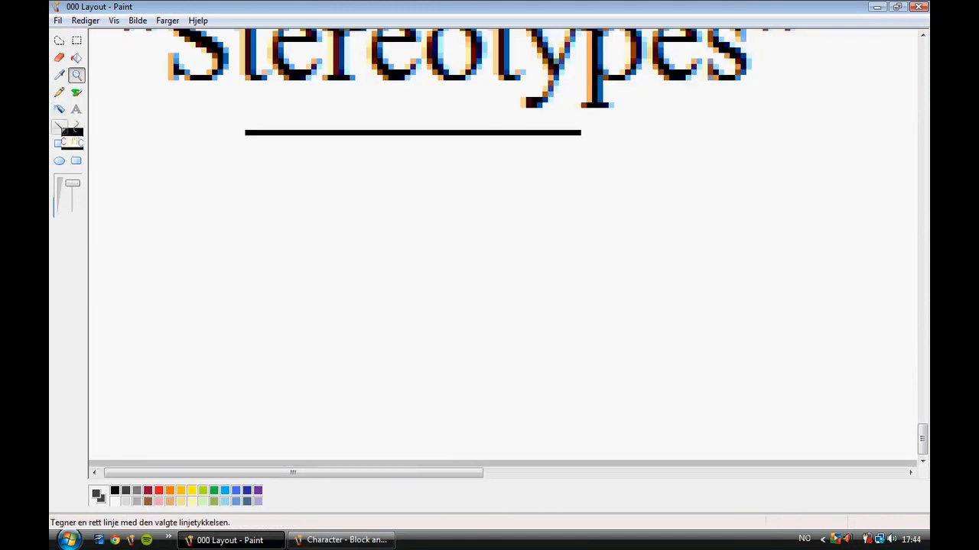
Step: Try drawing a near-vertical dark grey line about 16 pixels tall in the blank area beneath the title's line
left_click(60, 127)
left_click_drag(281, 260, 293, 259)
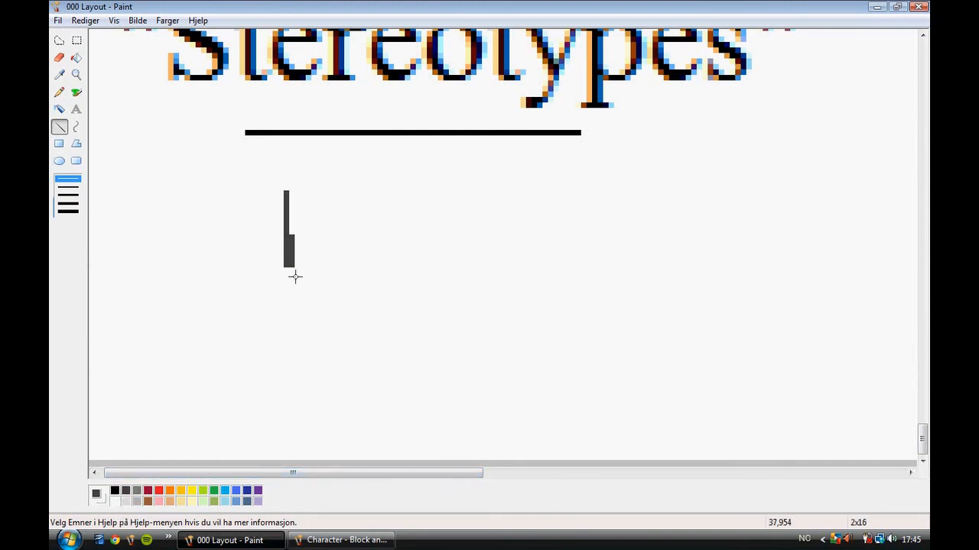
left_click_drag(284, 209, 289, 275)
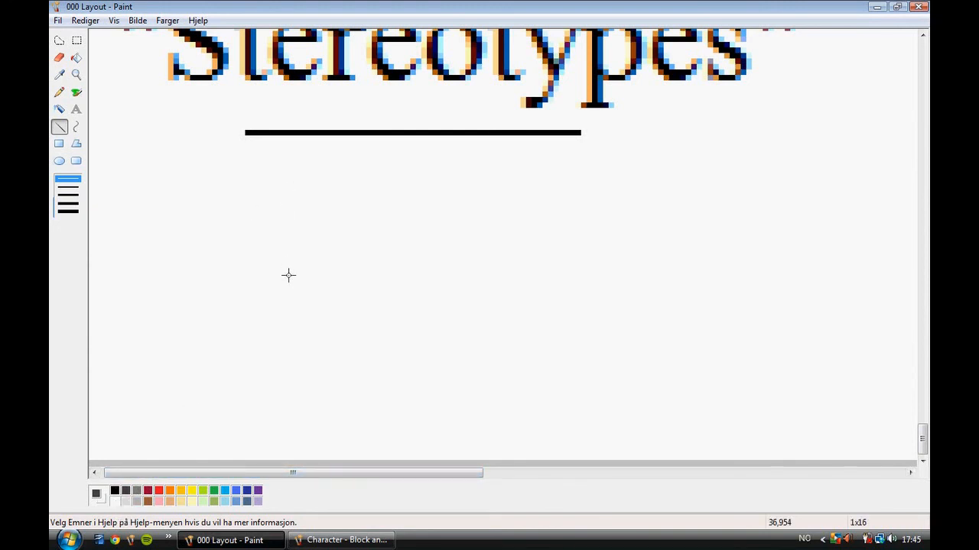
Step: Add the dark grey text "#99" beneath the title's line, in Times New Roman at size 20
left_click(77, 74)
left_click(100, 87)
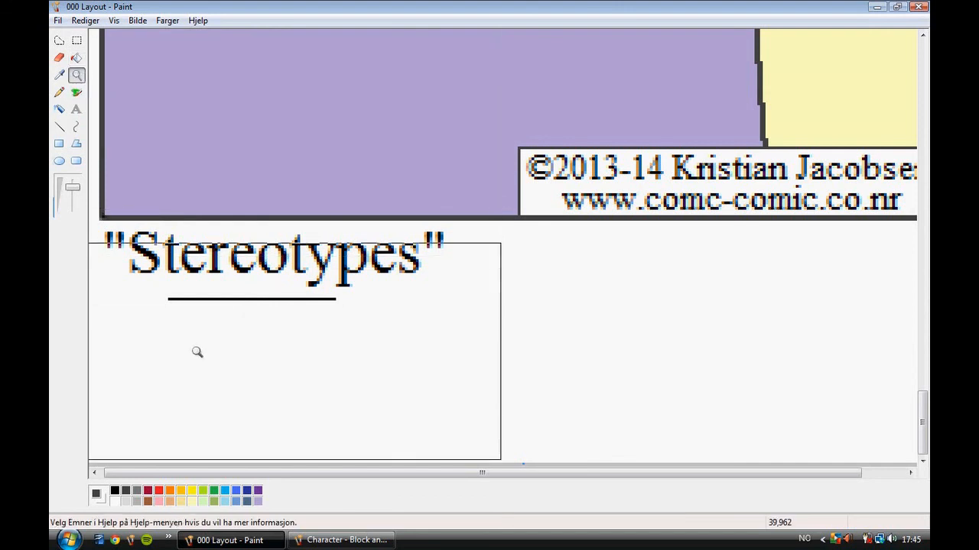
right_click(228, 251)
right_click(138, 291)
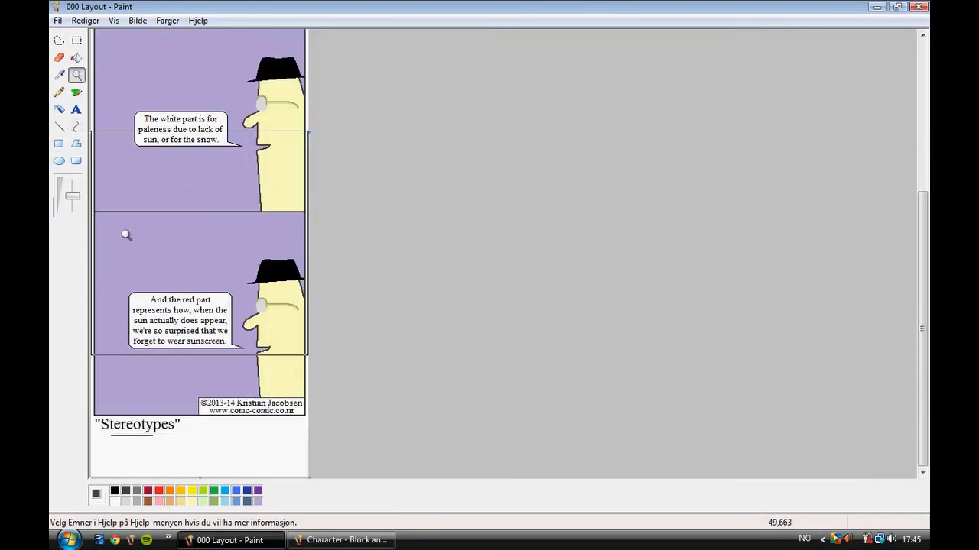
left_click(75, 109)
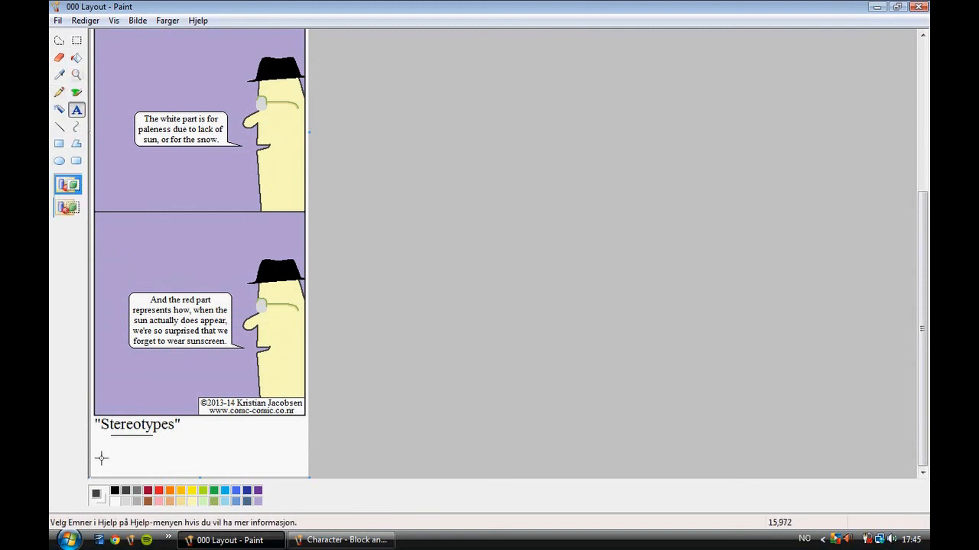
left_click_drag(101, 441, 134, 461)
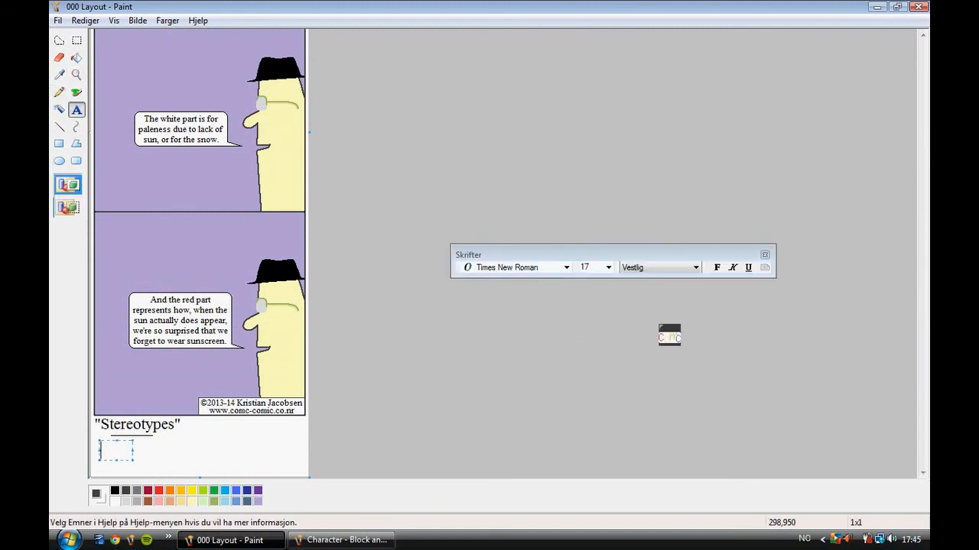
left_click(592, 264)
type("2")
key("Return")
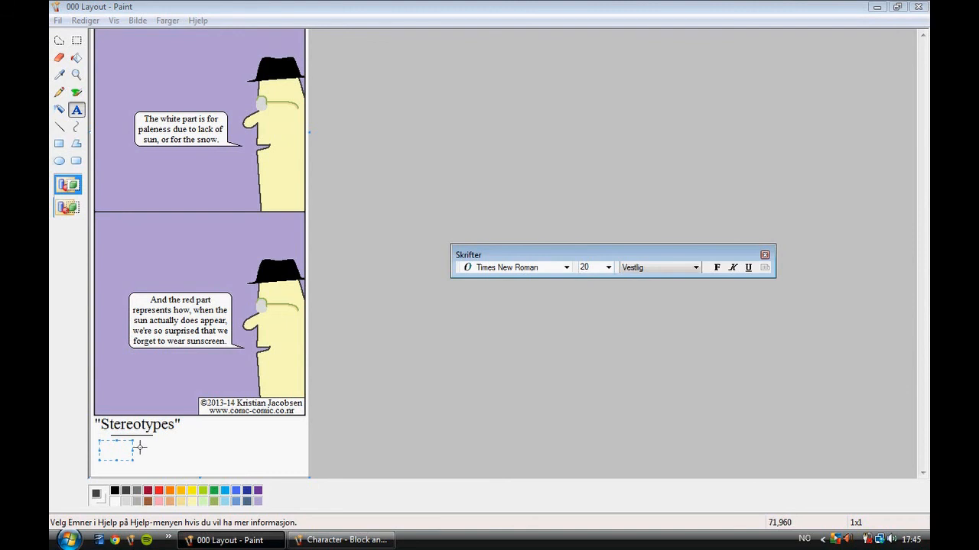
left_click_drag(133, 461, 153, 465)
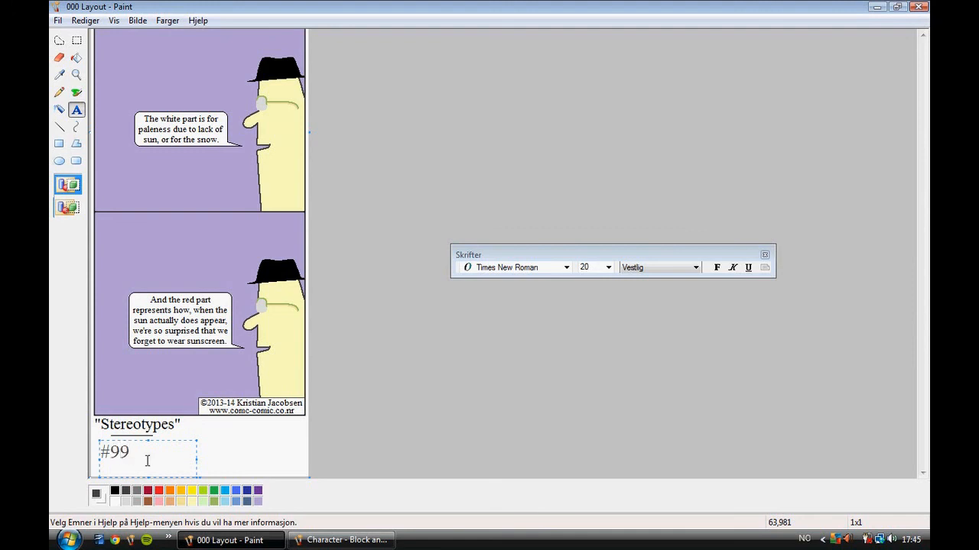
left_click(119, 385)
Step: Cut the "#99" text out of the blank area beneath the title's line
left_click(77, 75)
left_click(172, 394)
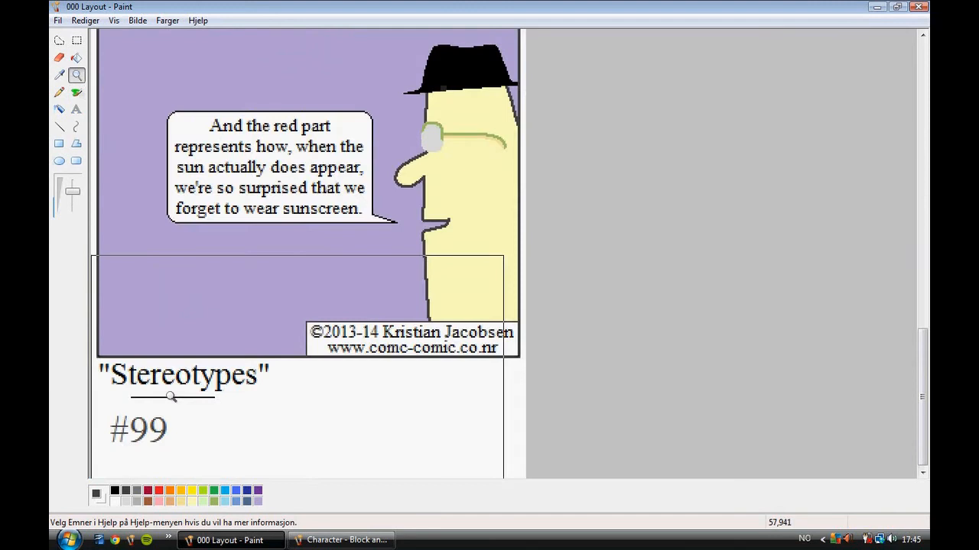
left_click(175, 396)
left_click(183, 367)
left_click(76, 40)
left_click_drag(153, 207, 408, 320)
key("Delete")
Step: Paste "#99" over the old comic number above the first panel's upper right corner, using an opaque background
left_click_drag(923, 441, 917, 54)
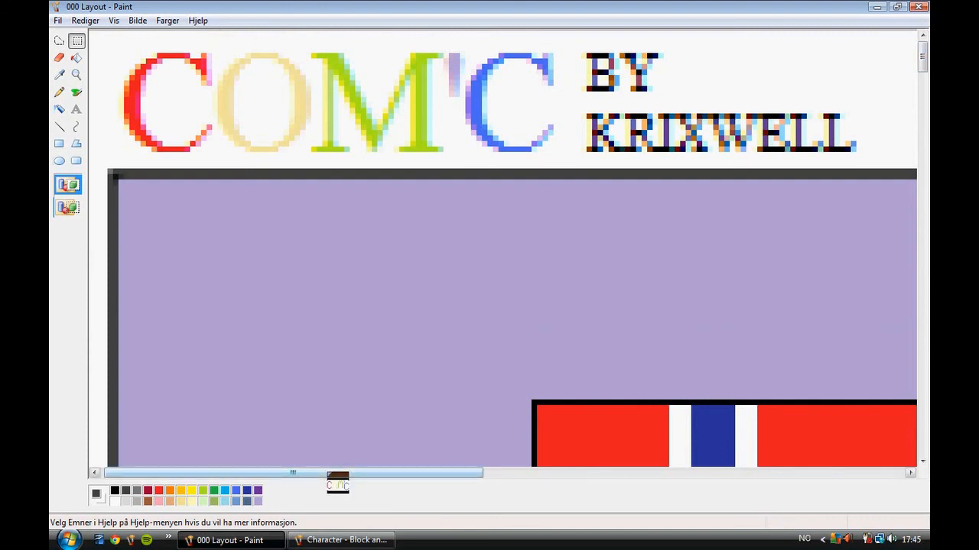
left_click_drag(338, 478, 802, 486)
key("ctrl+v")
left_click_drag(198, 71, 769, 78)
left_click(67, 207)
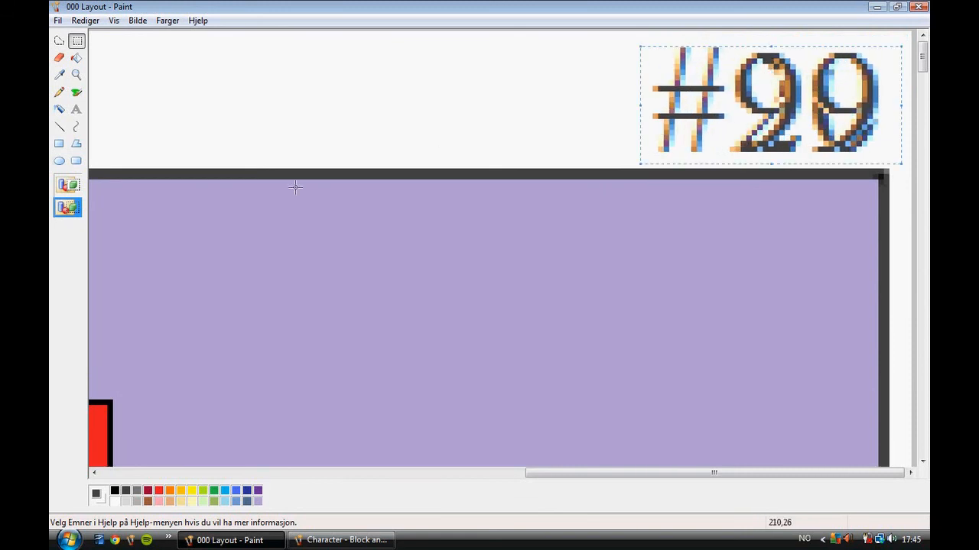
left_click(68, 185)
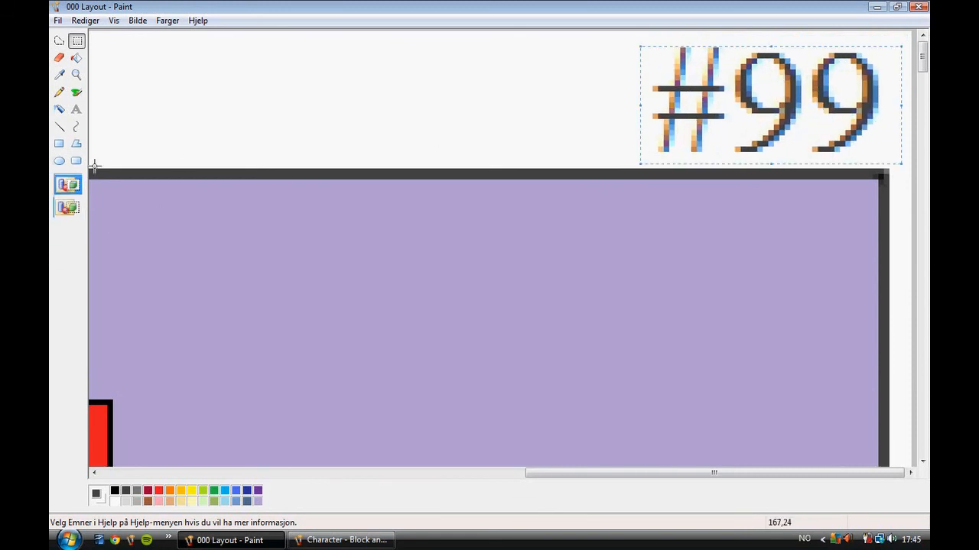
left_click(63, 22)
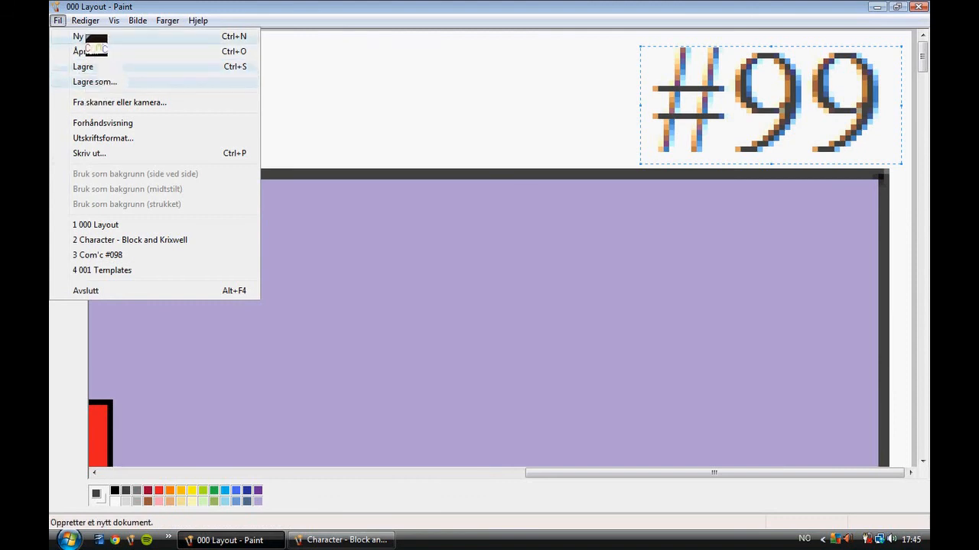
left_click(62, 22)
Step: Shorten the canvas from its lower edge so it ends just below the line beneath the "Stereotypes" title
left_click_drag(923, 57, 923, 66)
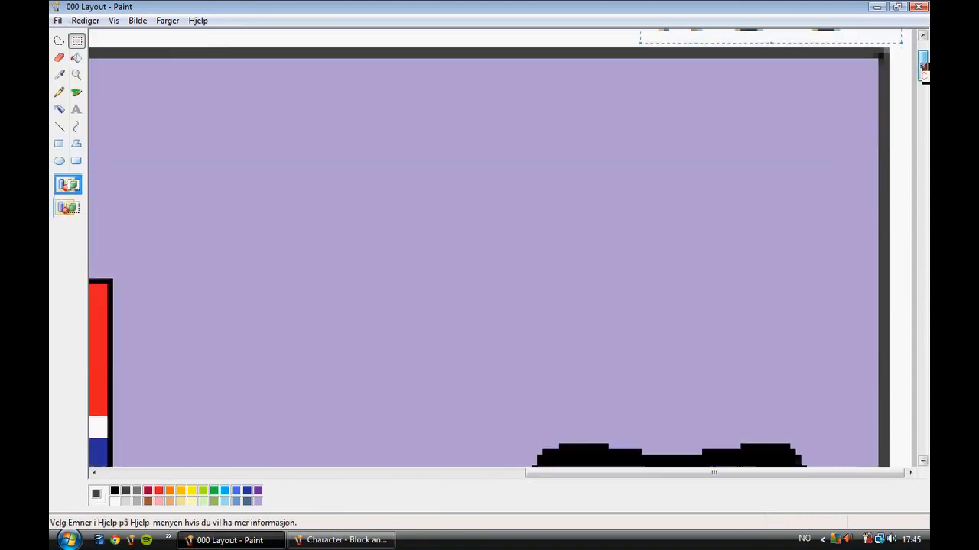
left_click(76, 75)
right_click(131, 107)
right_click(131, 107)
right_click(131, 107)
scroll(190, 439, "down", 4)
left_click(175, 448)
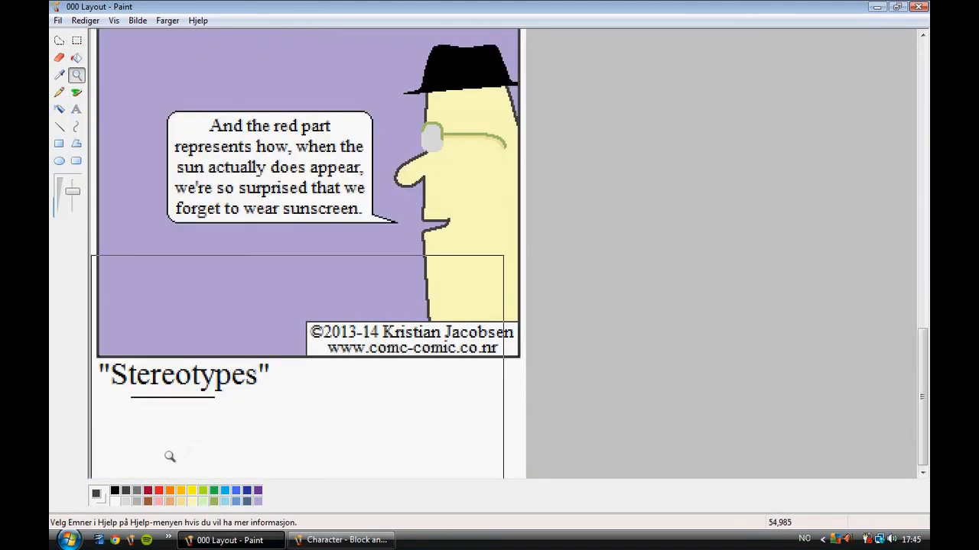
left_click(170, 456)
scroll(408, 398, "down", 1)
left_click_drag(524, 464, 515, 299)
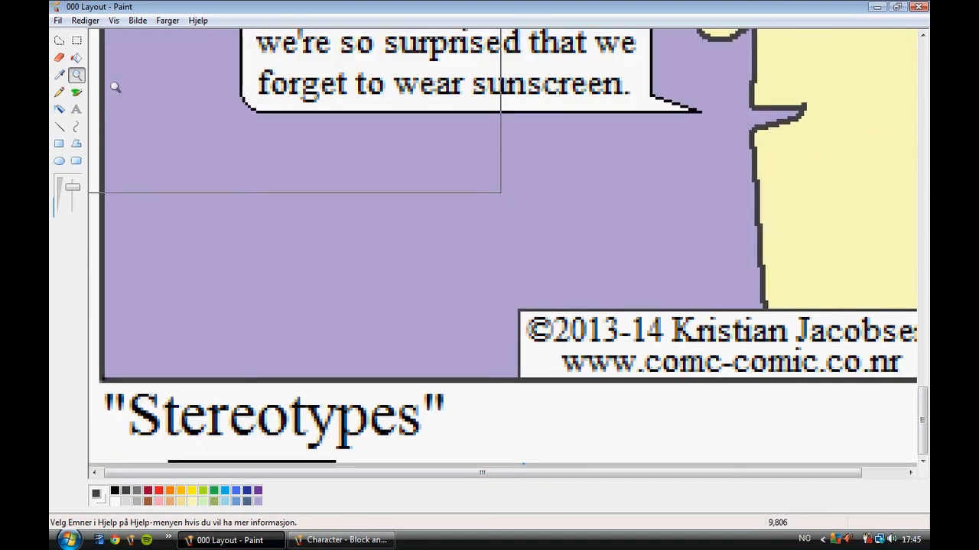